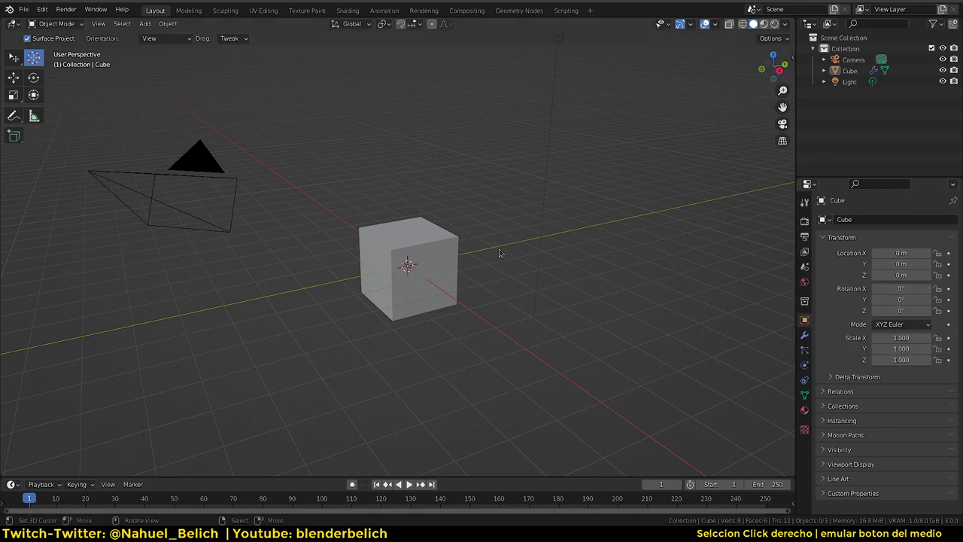
- Select the cube and add a UV sphere at the origin
mouse_move(489, 266)
middle_down()
mouse_move(452, 266)
mouse_move(570, 247)
middle_up()
right_click(452, 255)
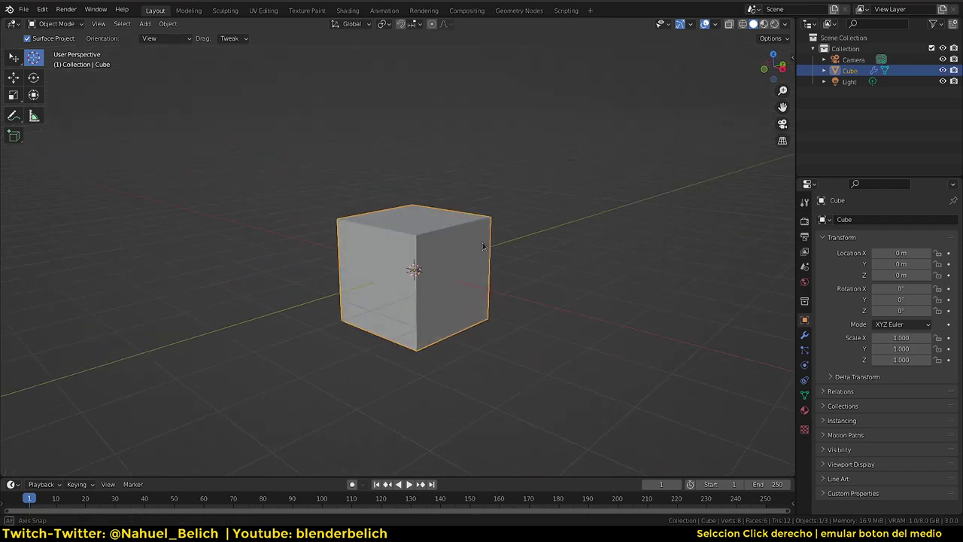
key(shift+a)
mouse_move(525, 239)
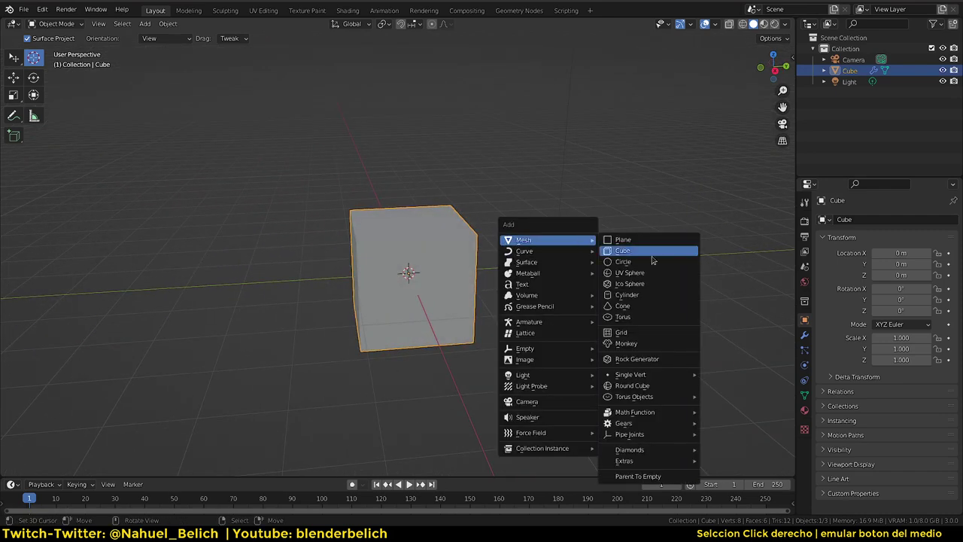
click(656, 278)
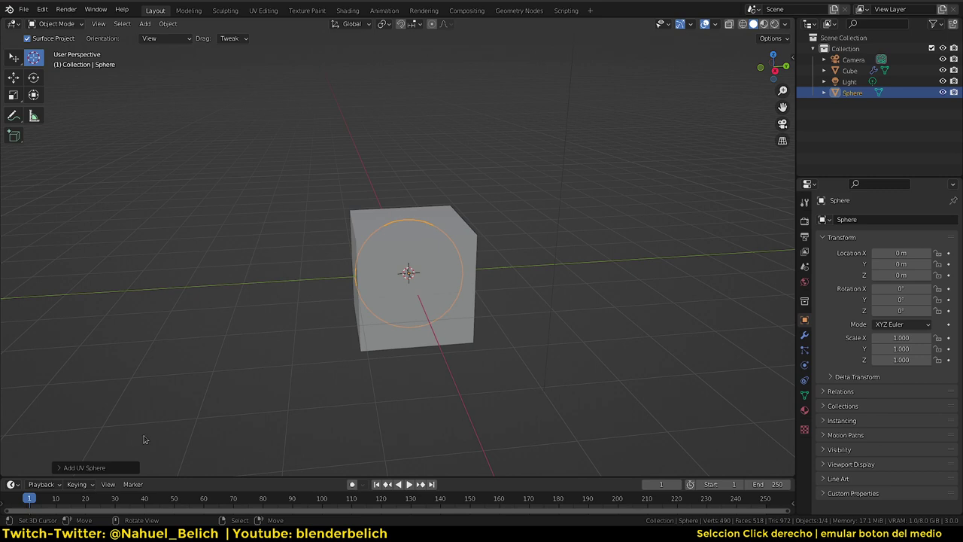
- Set the new sphere to 27 segments, 7 rings and a 2.2 m radius
click(65, 467)
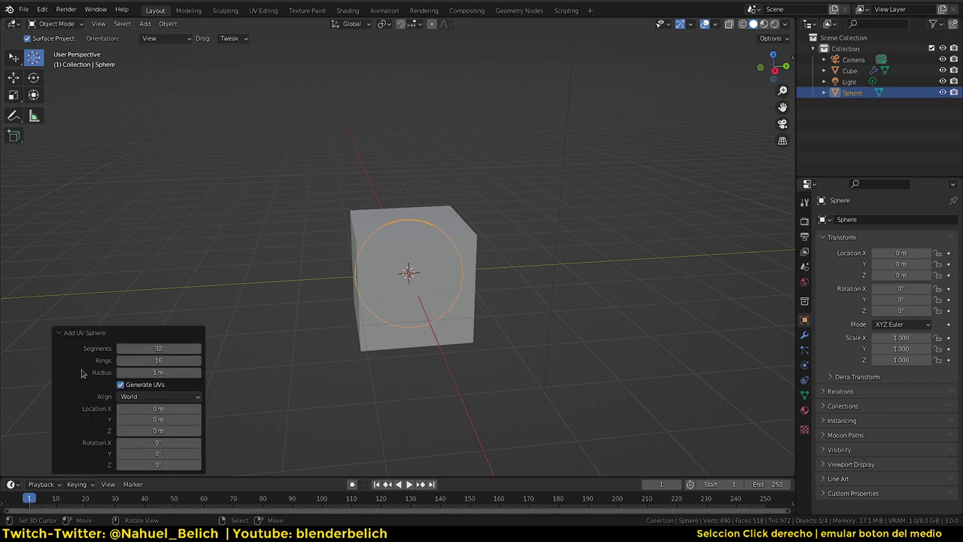
drag(161, 372, 222, 372)
mouse_move(181, 348)
mouse_down()
mouse_move(135, 361)
mouse_move(167, 360)
mouse_up()
middle_drag(481, 249, 575, 247)
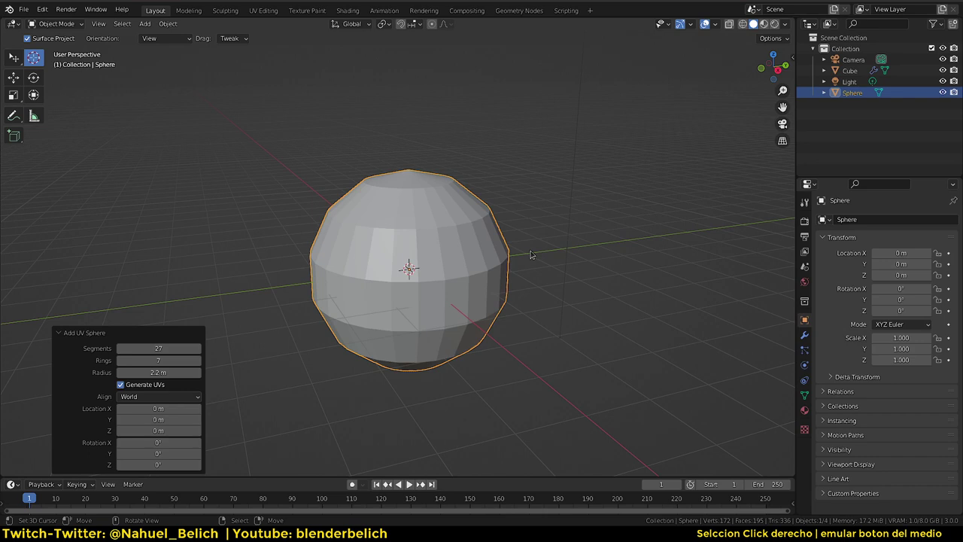
middle_drag(523, 237, 512, 241)
key(s)
right_click(504, 242)
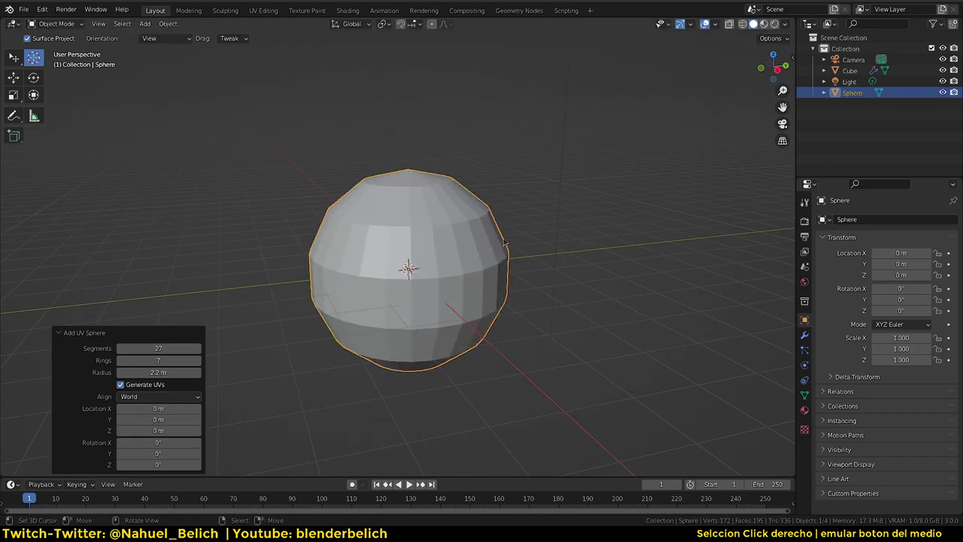
- Rotate the sphere, try shrink/fatten in Edit Mode, then return to Object Mode
key(r)
click(334, 311)
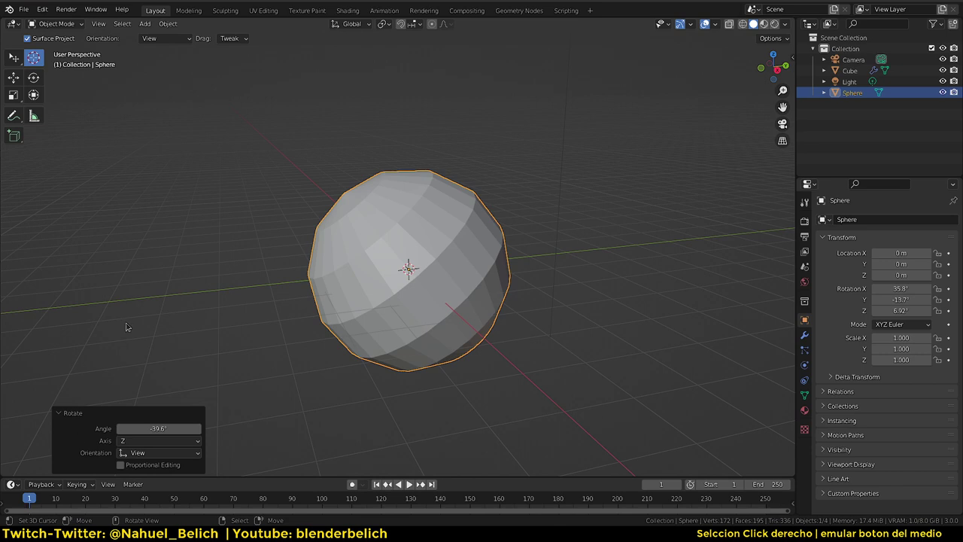
key(Tab)
middle_drag(408, 268, 410, 265)
key(alt+s)
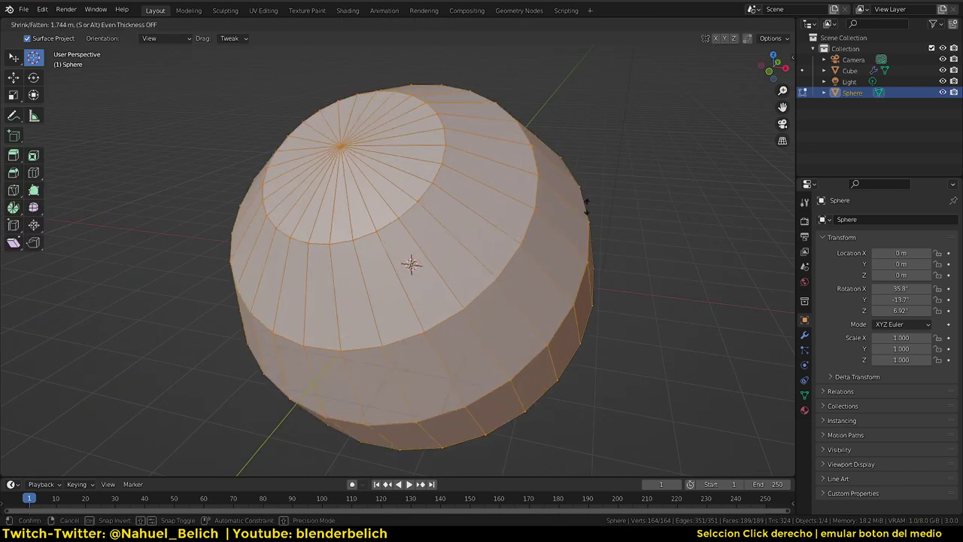
right_click(441, 261)
key(ctrl+Tab)
click(421, 252)
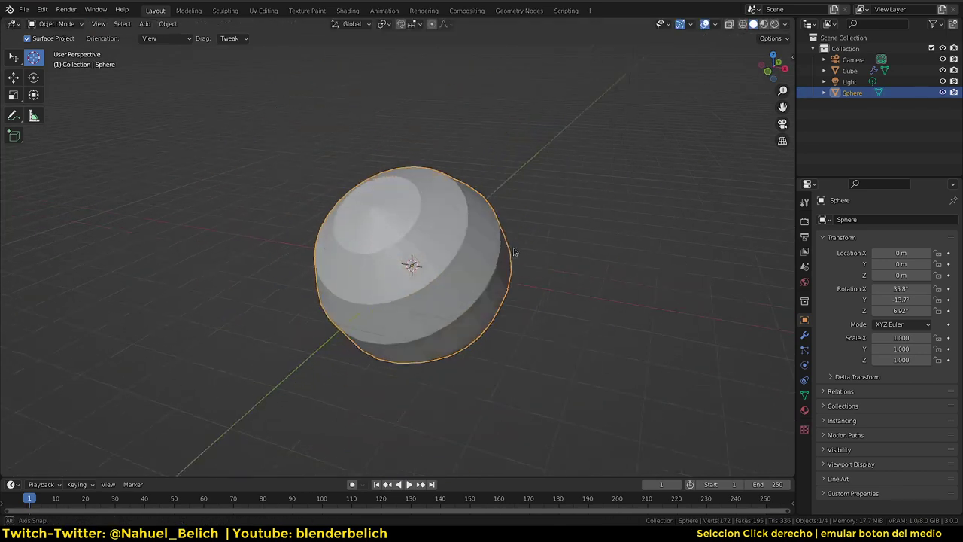
- Delete the UV sphere from the scene
key(x)
click(467, 249)
middle_drag(466, 267, 474, 297)
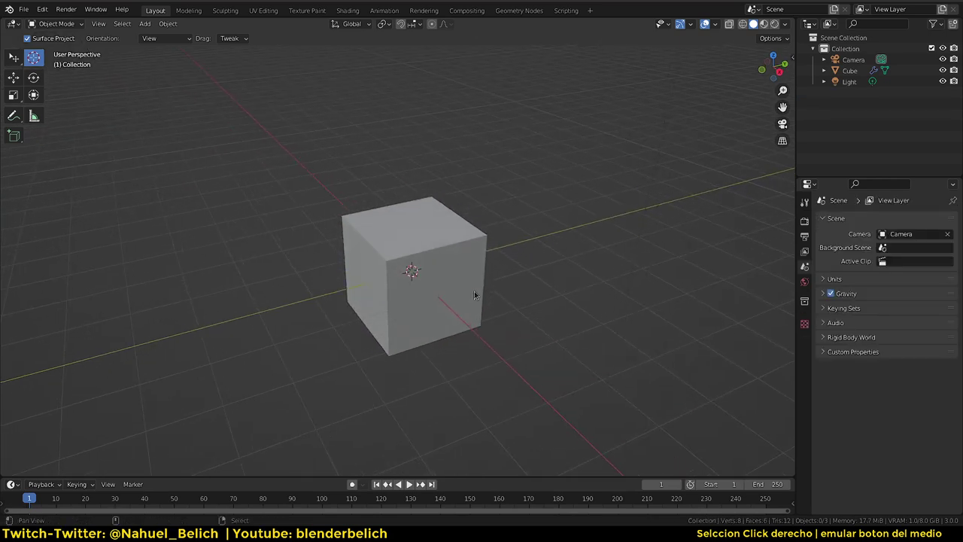
- Assign the Cube node group to the cube's Geometry Nodes modifier and enable wireframe overlay
right_click(465, 288)
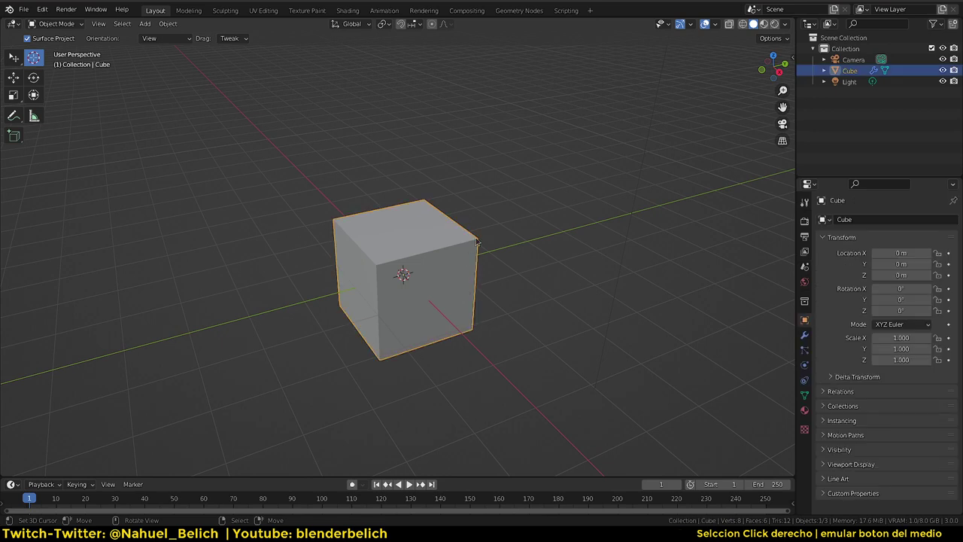
click(803, 339)
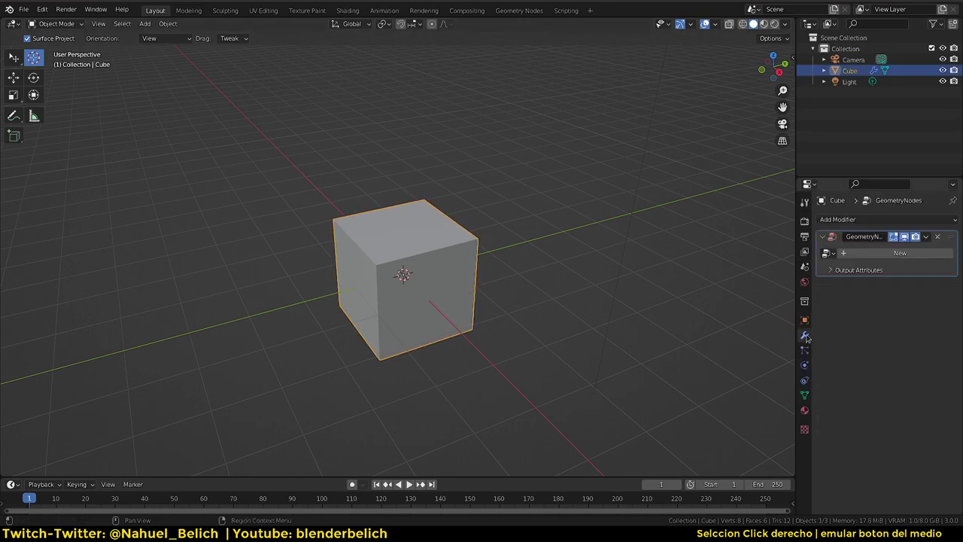
click(828, 254)
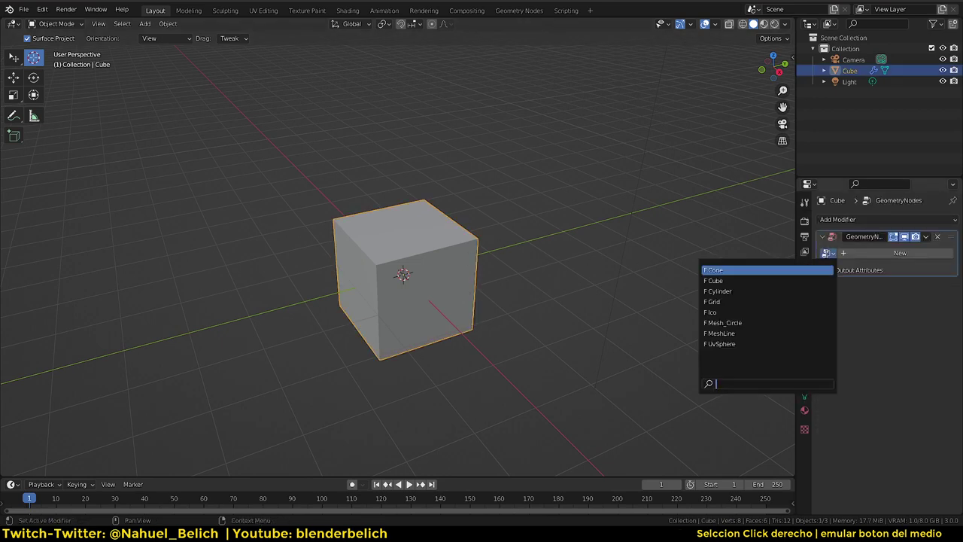
click(775, 280)
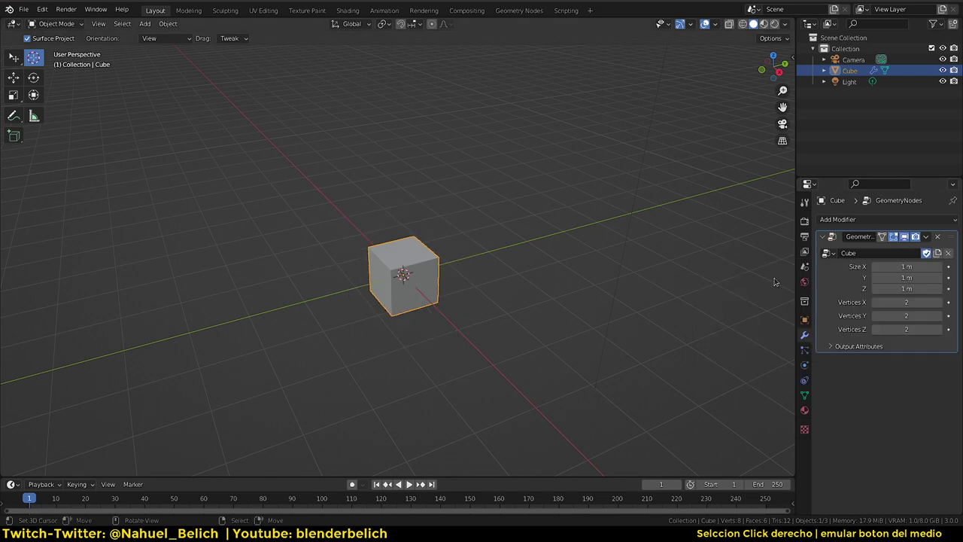
click(715, 24)
click(647, 208)
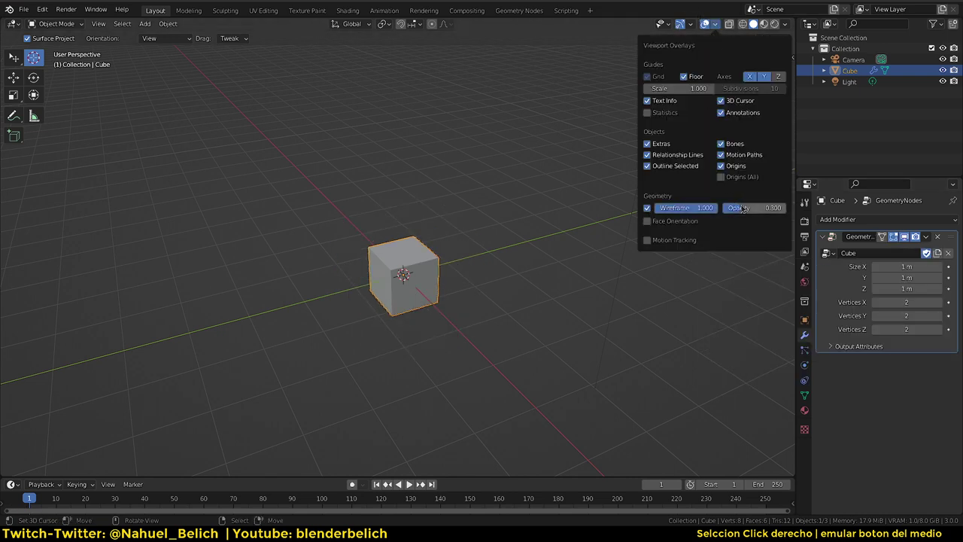
- Resize the node cube to 1.43 m in X/Y, 20 X vertices and about 4 m in Y
mouse_move(910, 277)
mouse_down()
mouse_move(924, 277)
mouse_move(888, 302)
mouse_up()
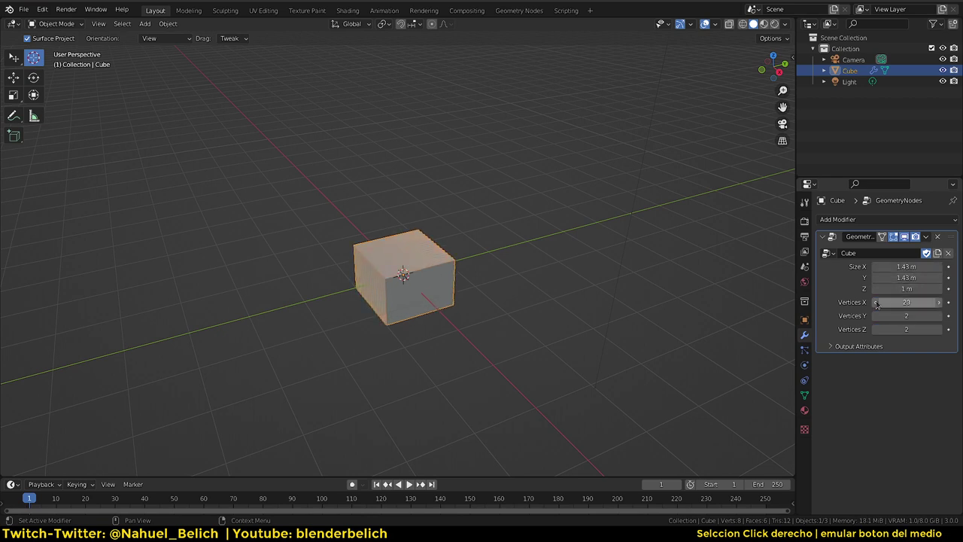
middle_drag(512, 271, 548, 257)
key(r)
key(r)
click(510, 241)
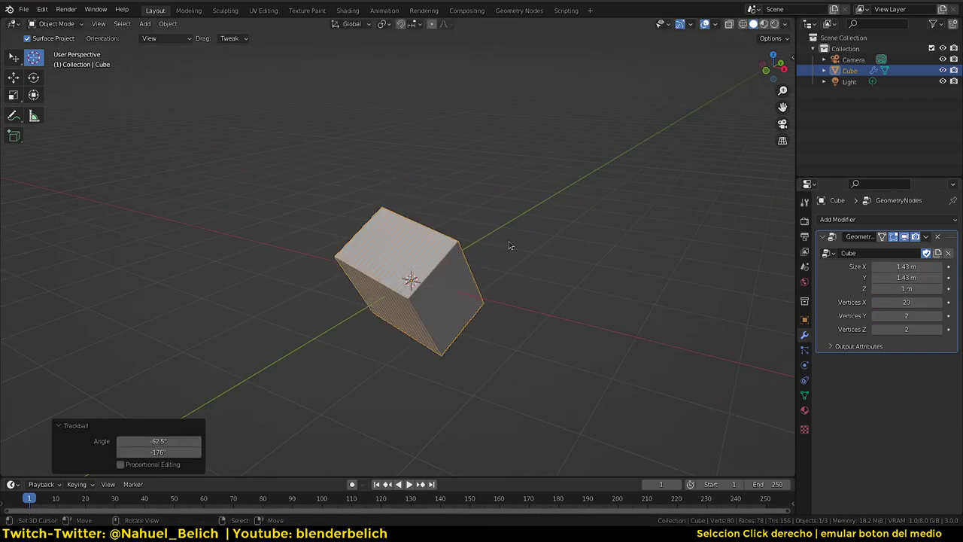
mouse_move(907, 276)
mouse_down()
mouse_move(934, 277)
mouse_move(930, 315)
mouse_move(937, 304)
mouse_up()
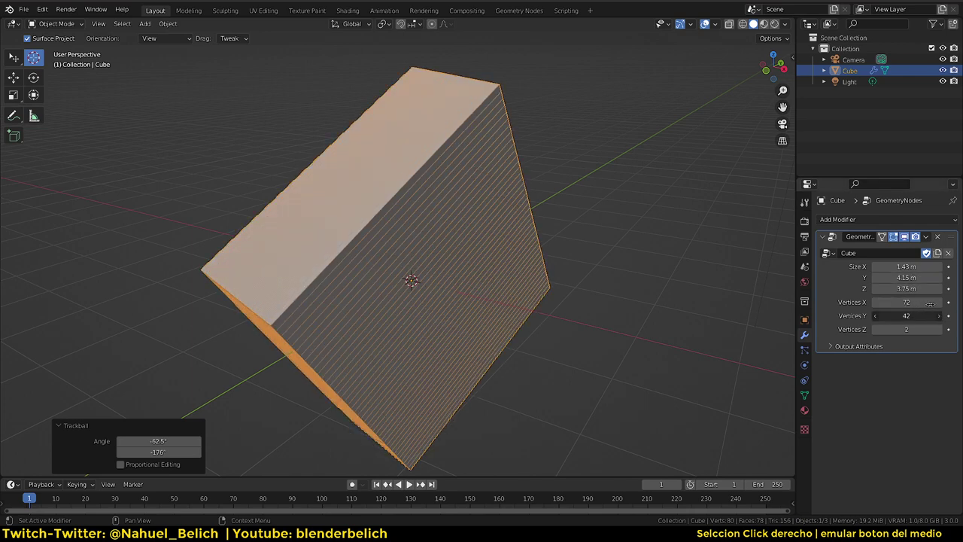
- Switch the modifier's group to UvSphere with 6 segments and 20 rings
click(839, 219)
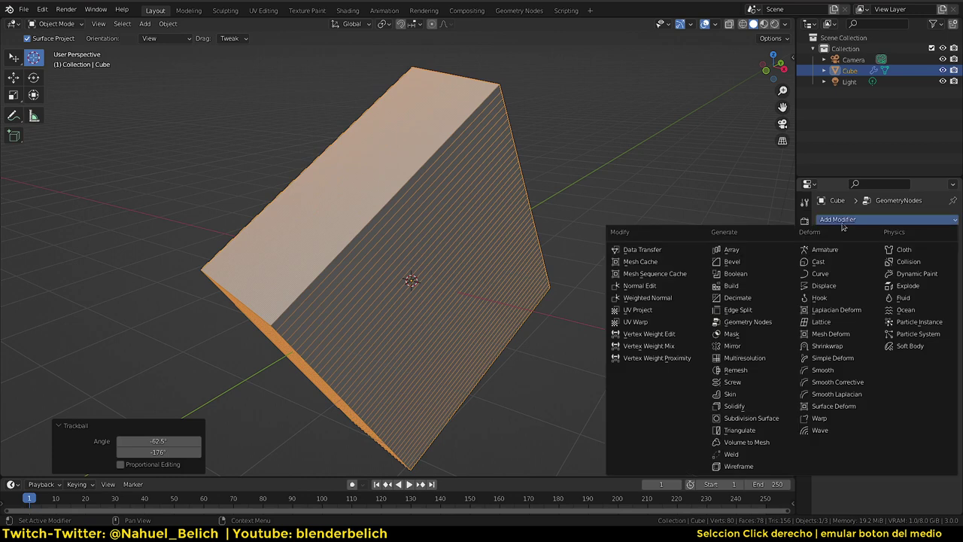
click(828, 254)
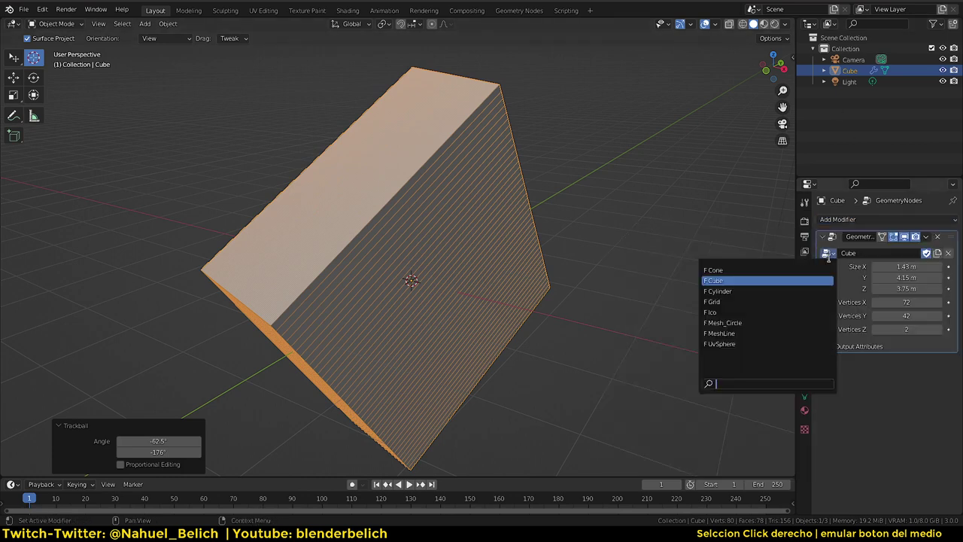
click(773, 344)
mouse_move(907, 267)
mouse_down()
mouse_move(879, 284)
mouse_move(901, 284)
mouse_move(881, 285)
mouse_up()
mouse_move(563, 261)
middle_down()
mouse_move(469, 255)
mouse_move(501, 266)
middle_up()
- Delete the sphere object and add a fresh cube
key(Delete)
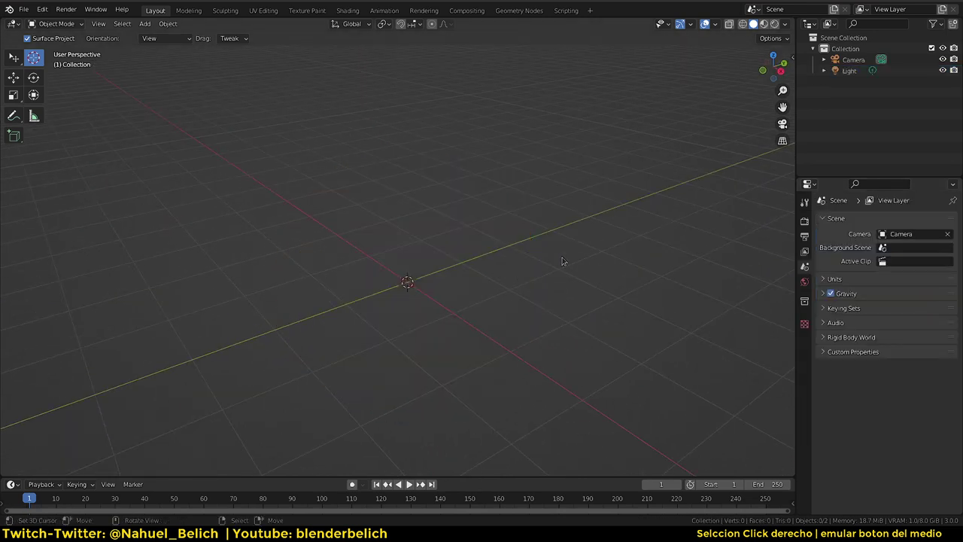
key(shift+a)
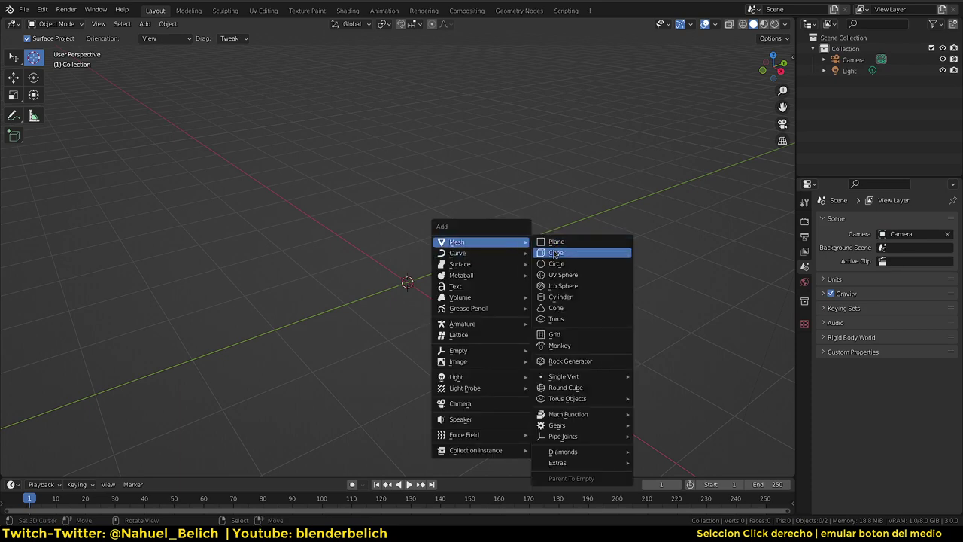
click(552, 253)
mouse_move(546, 268)
middle_down()
mouse_move(554, 219)
mouse_move(463, 243)
mouse_move(475, 248)
middle_up()
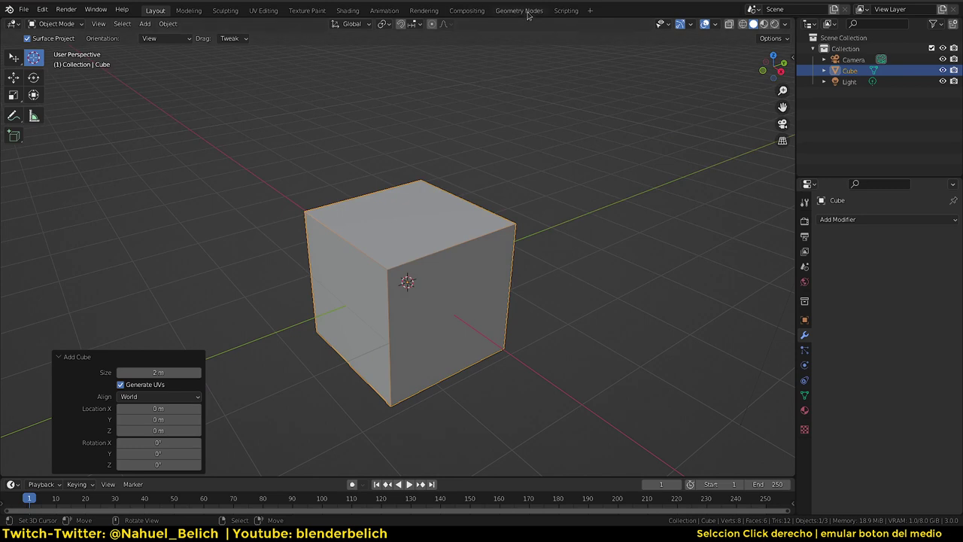
- Create a new Geometry Nodes tree for the cube, framing Group Input and Group Output
click(520, 10)
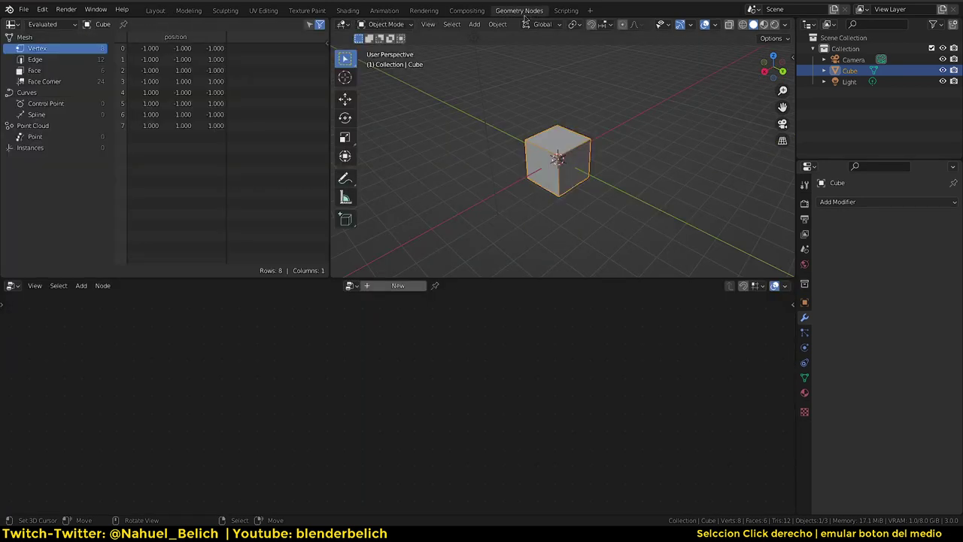
click(398, 285)
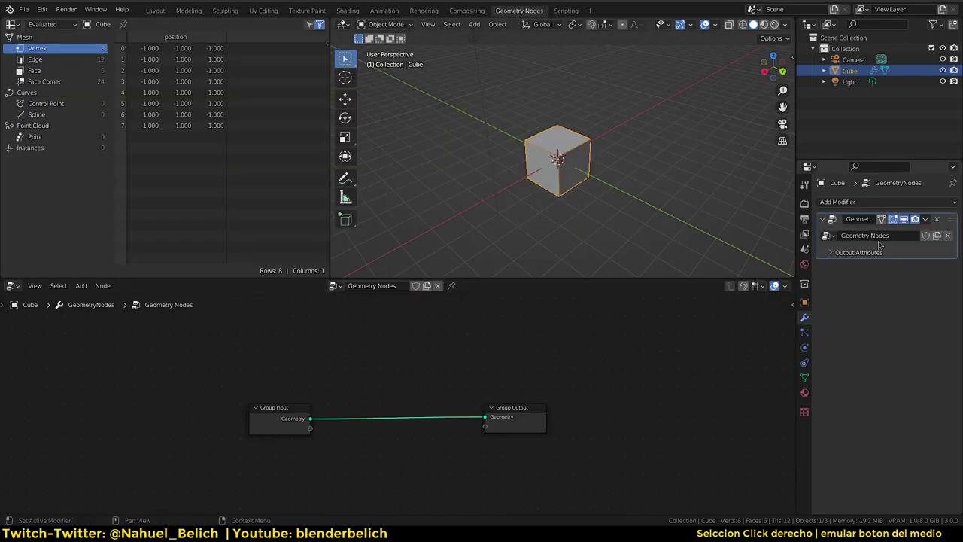
click(868, 203)
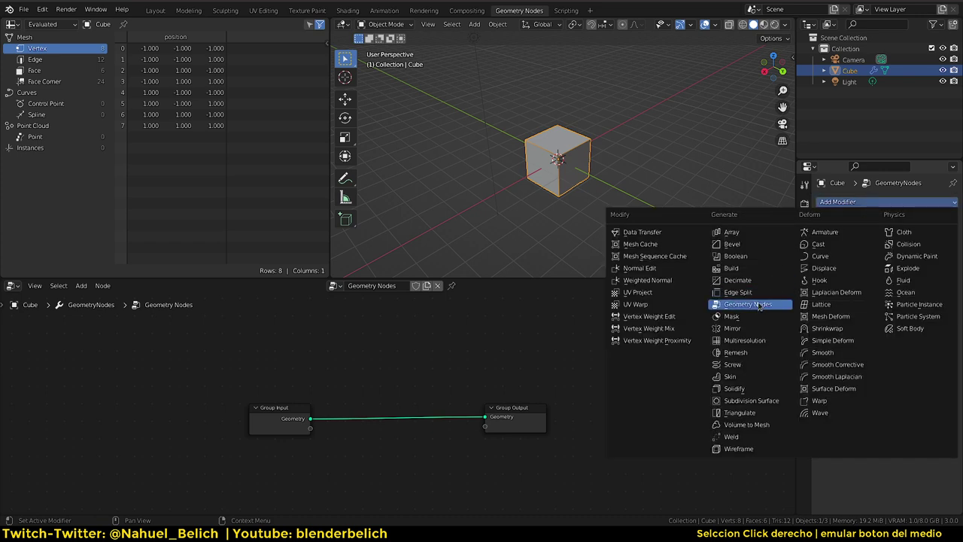
middle_drag(326, 458, 329, 349)
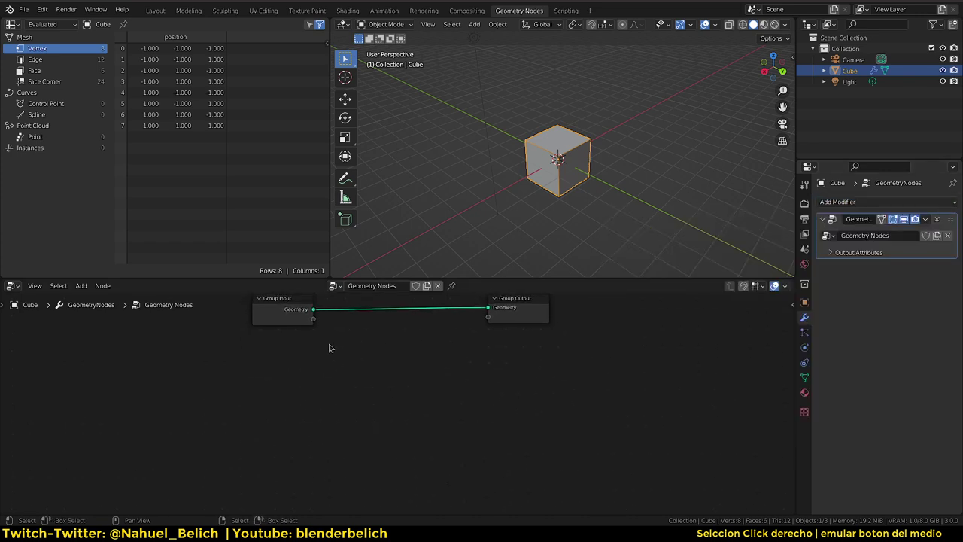
middle_drag(323, 390, 307, 366)
mouse_move(414, 298)
middle_down()
mouse_move(436, 361)
mouse_move(396, 335)
middle_up()
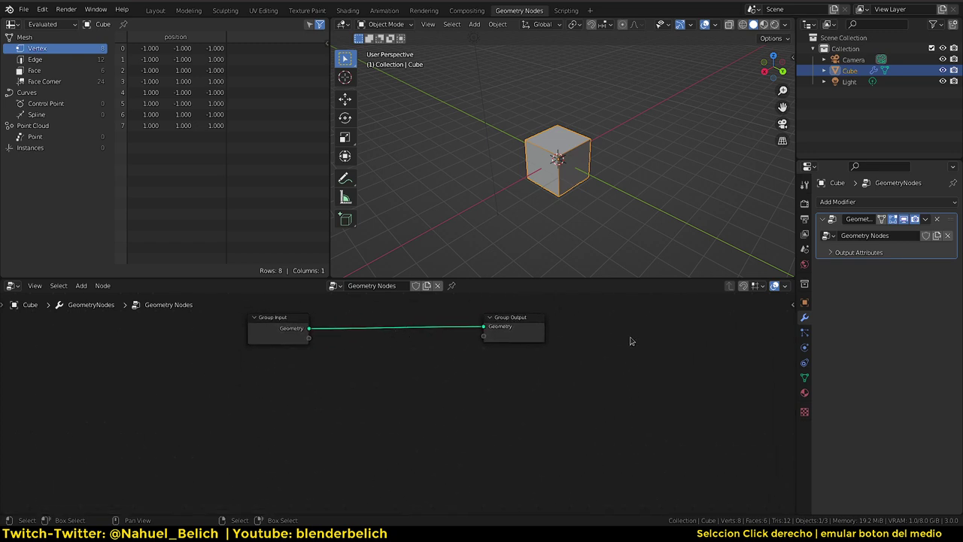
middle_drag(631, 341, 559, 316)
middle_drag(293, 310, 349, 343)
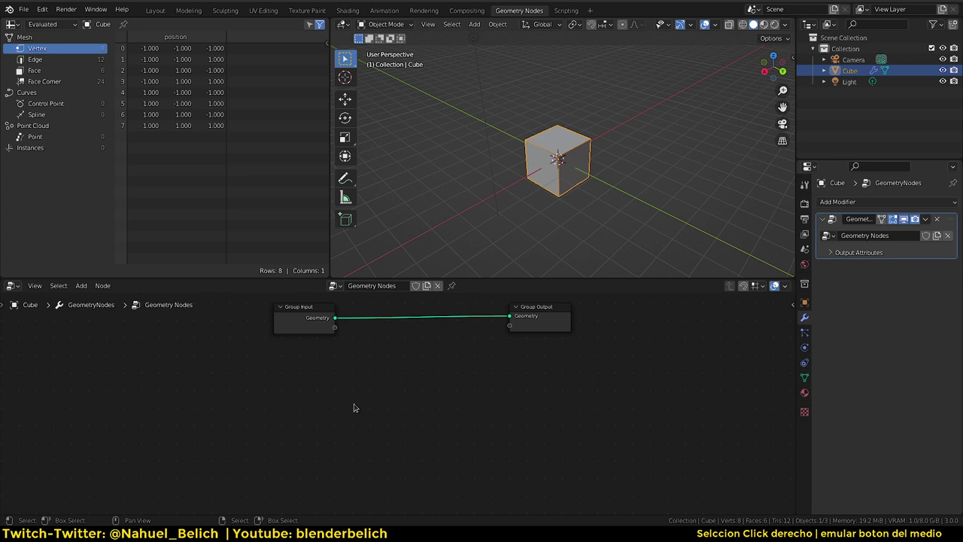
click(81, 286)
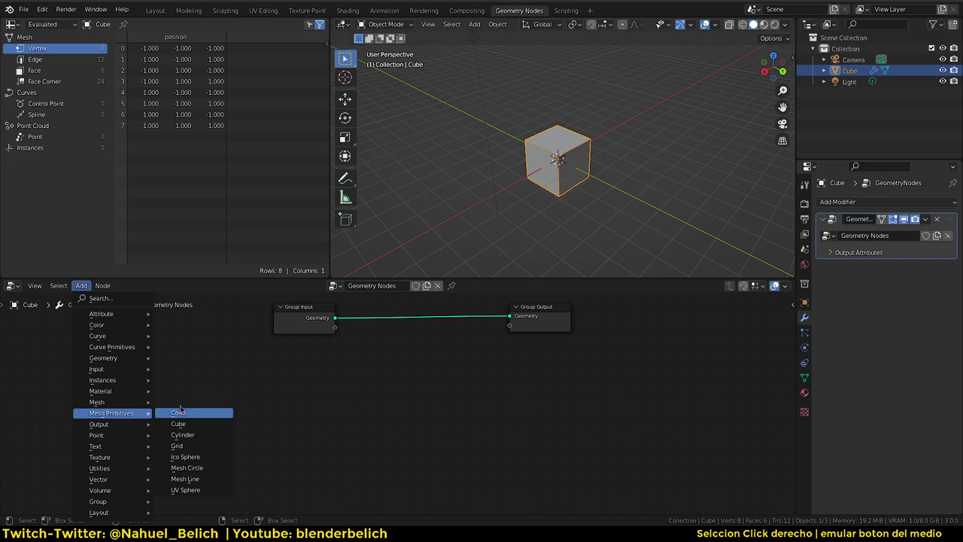
- Add unconnected Cone and Cube mesh primitive nodes to the tree
click(186, 411)
click(192, 403)
key(shift+a)
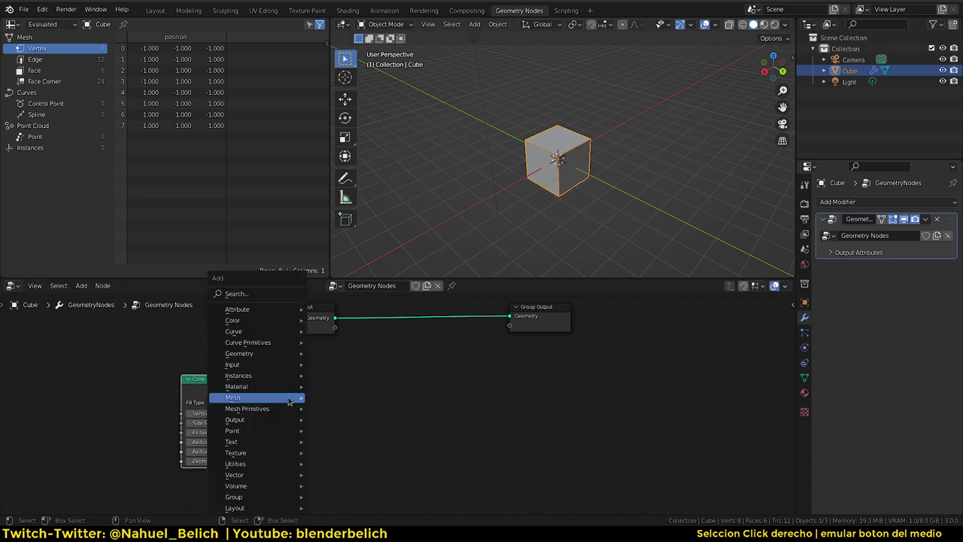
mouse_move(247, 408)
click(363, 419)
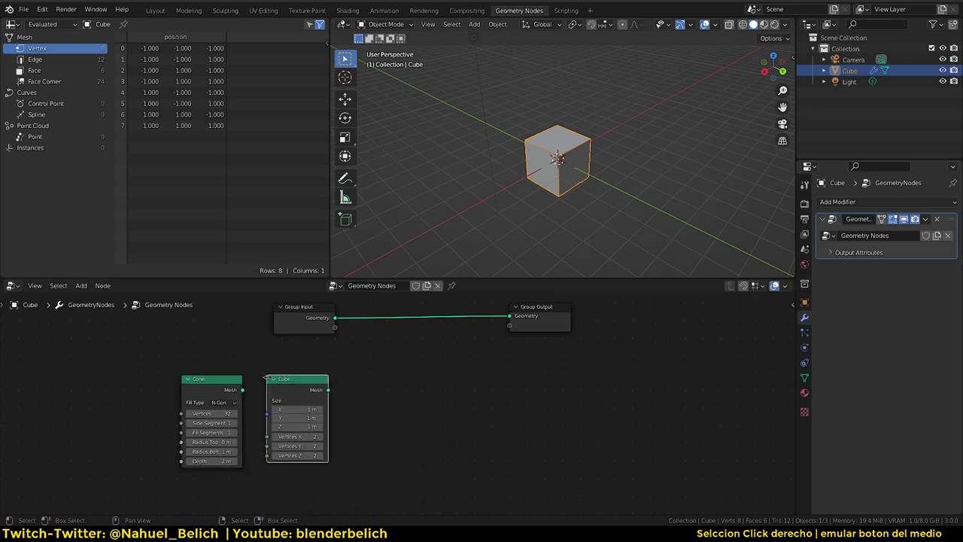
click(298, 382)
key(shift+a)
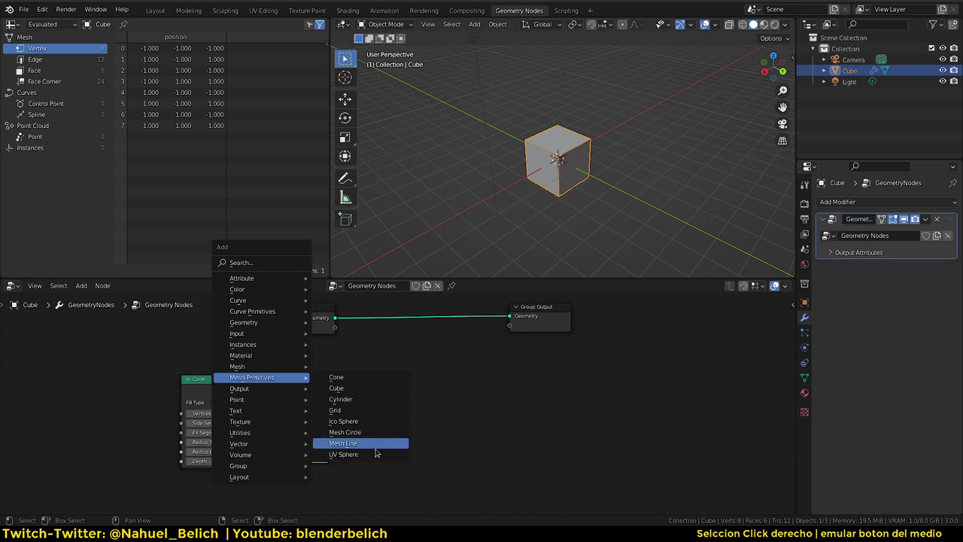
click(336, 388)
- Zoom in and arrange the Cone and Cube nodes side by side
middle_drag(368, 392, 428, 372)
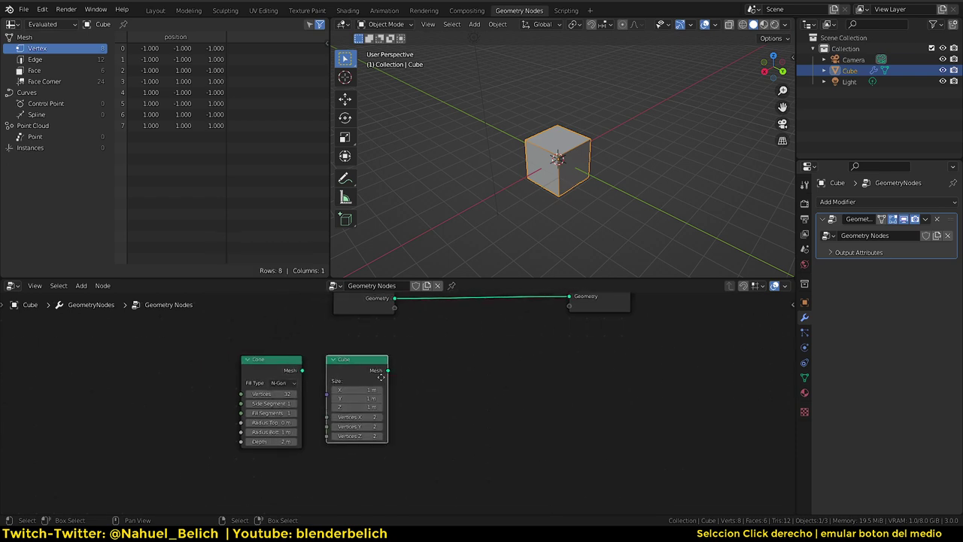
scroll(392, 380, up, 2)
middle_drag(335, 363, 462, 342)
drag(461, 340, 511, 342)
drag(362, 331, 307, 358)
middle_drag(307, 358, 296, 369)
click(296, 368)
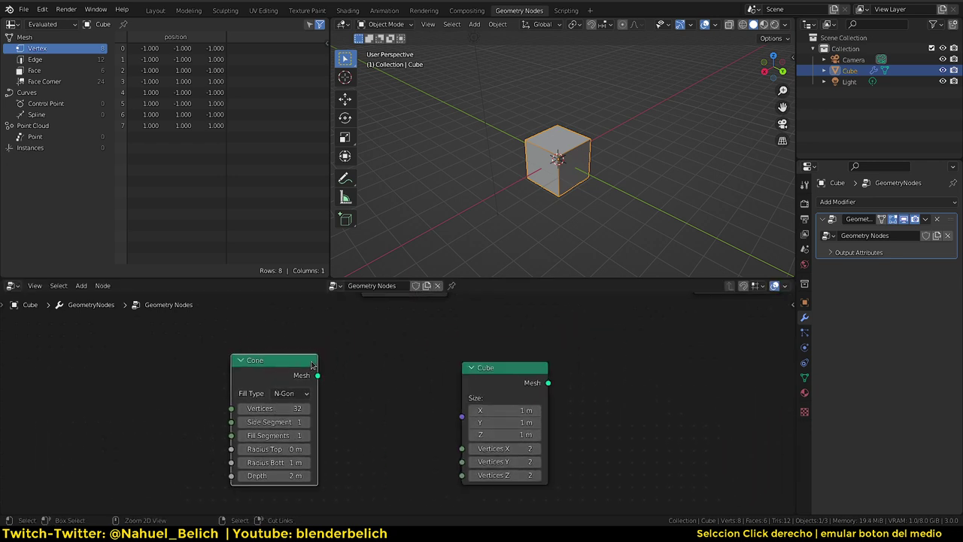
- Group the Cone node and inspect its exposed inputs, Vertices through Depth, inside the group
key(ctrl+g)
middle_drag(390, 356, 369, 312)
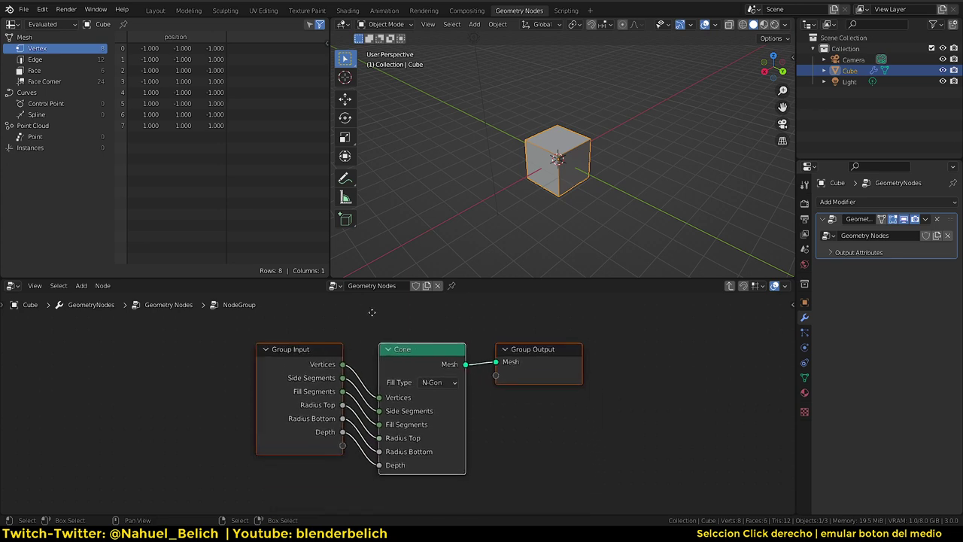
key(Tab)
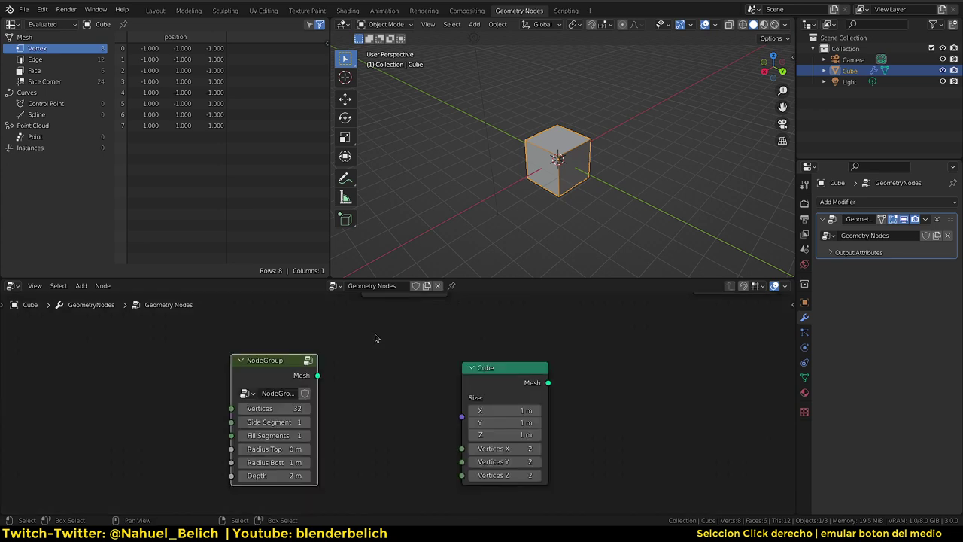
key(Tab)
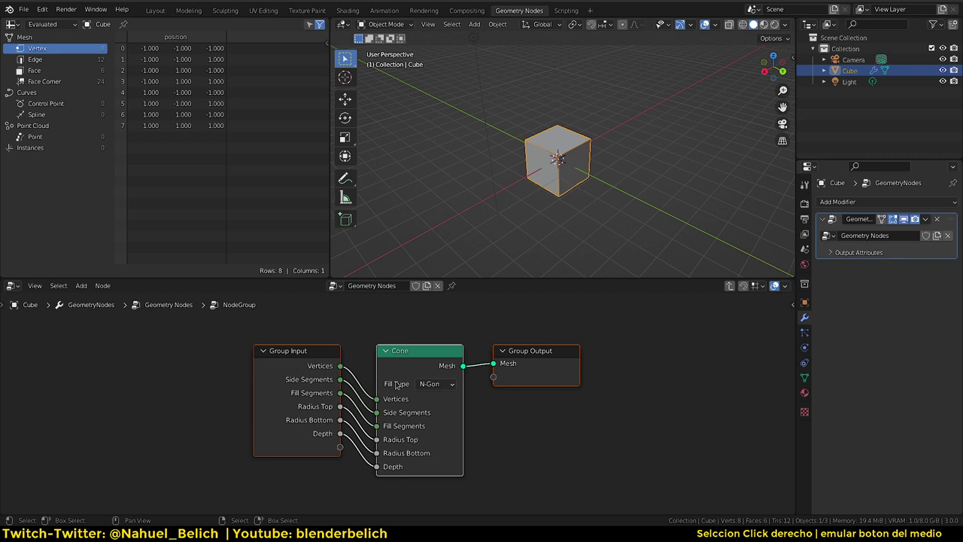
right_click(299, 366)
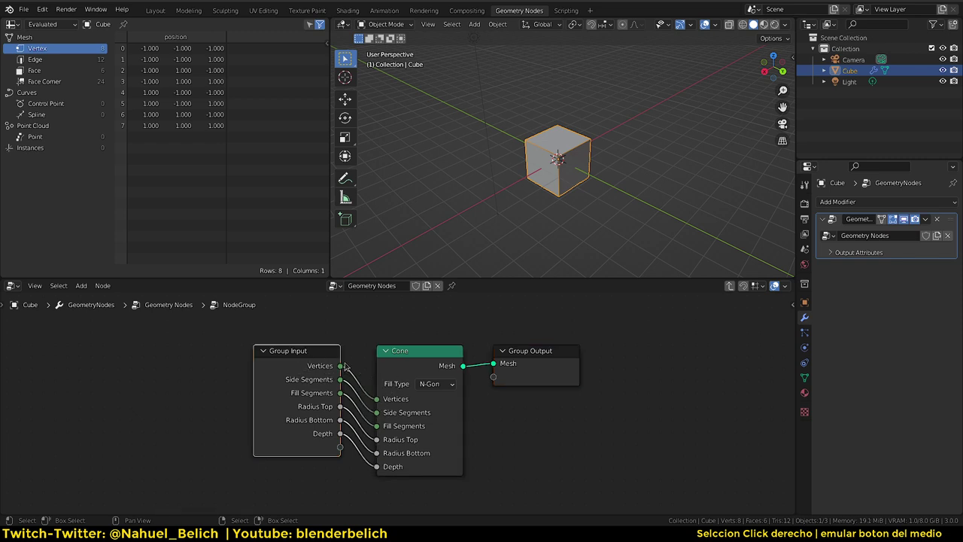
key(Tab)
key(Tab)
right_click(403, 357)
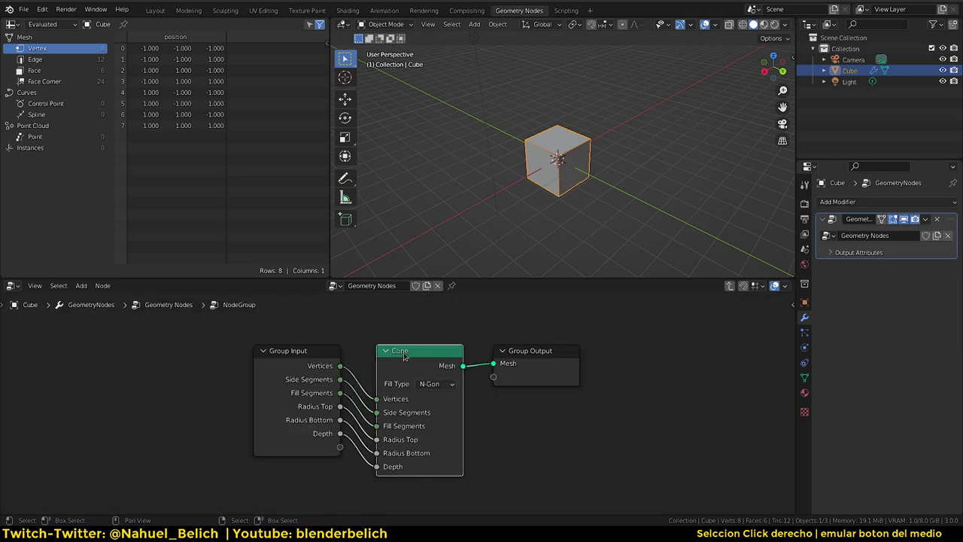
key(Tab)
- Rename the cone node group to 'Cono_español' and adjust the node's width
click(278, 393)
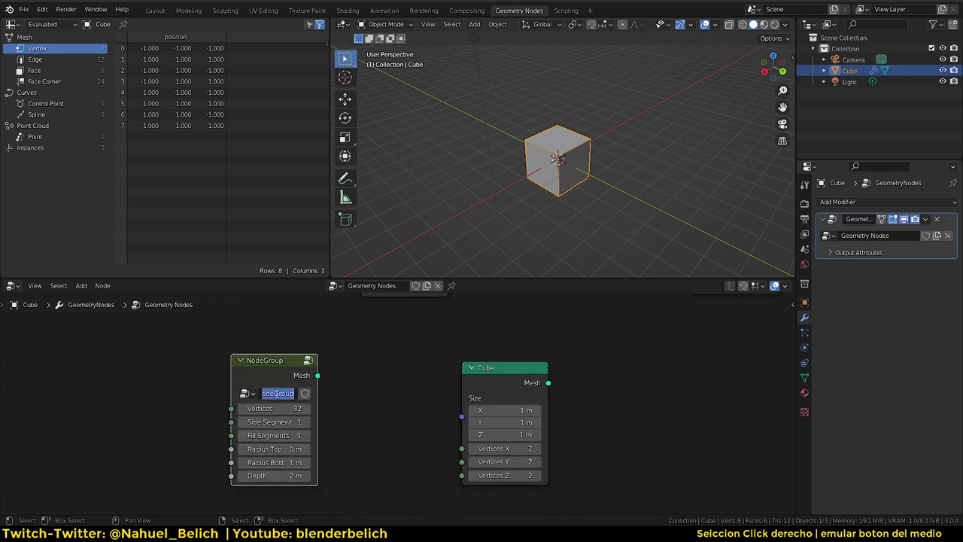
text(Co)
text(no_)
text(añol)
key(Return)
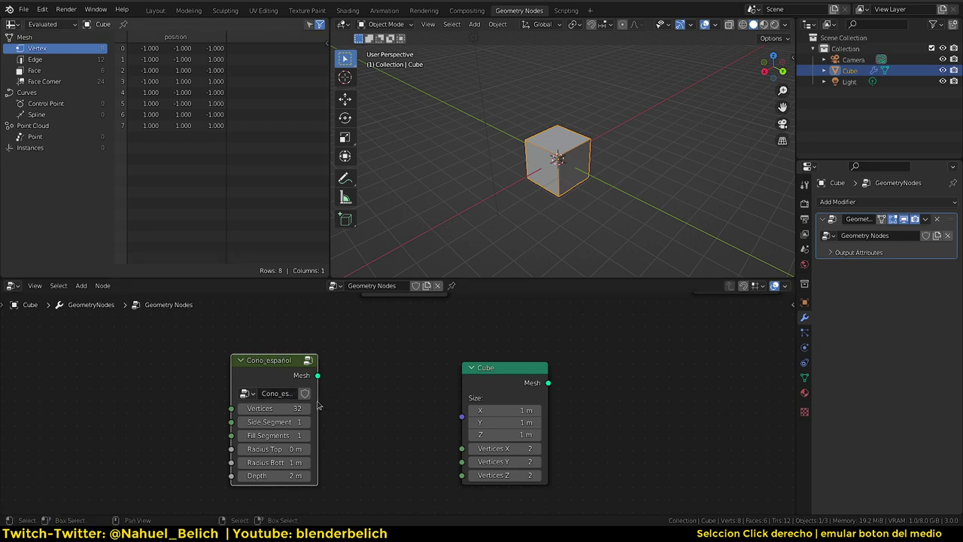
drag(317, 399, 368, 390)
key(shift+a)
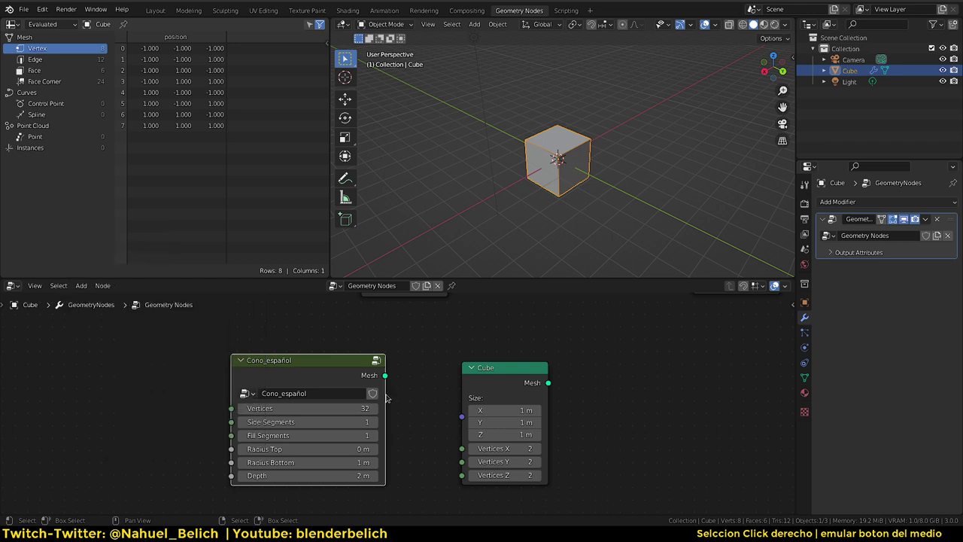
drag(385, 399, 337, 399)
click(497, 376)
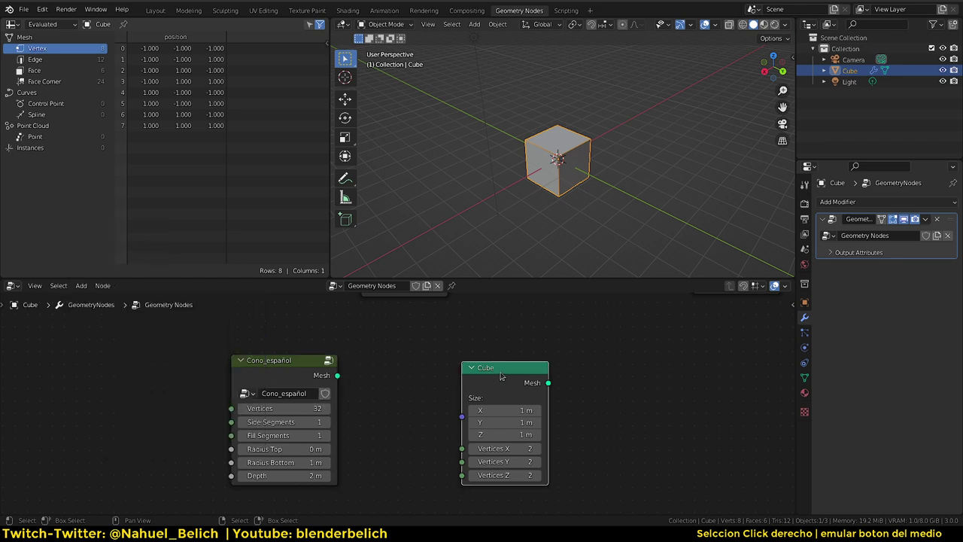
- Group the Cube node as 'Cubo_español' beside Cono_español and give both groups fake users
key(ctrl+g)
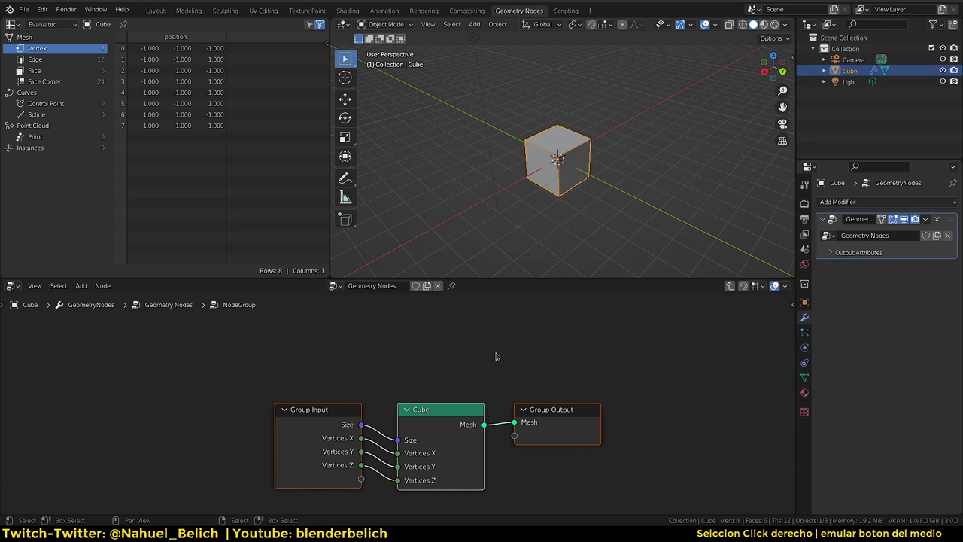
key(Tab)
double_click(534, 387)
text(Cubo_esp)
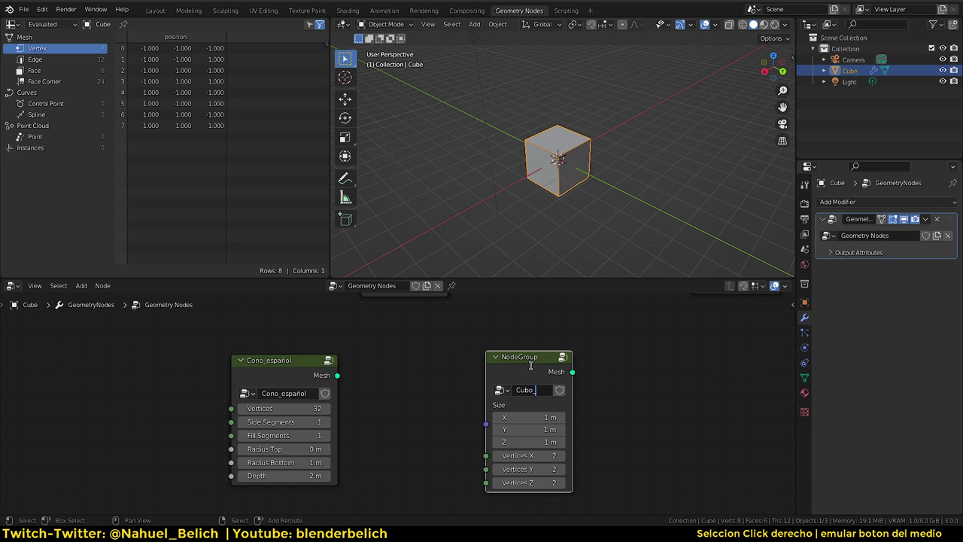
text(a)
text(ñol)
key(Return)
right_drag(490, 372, 380, 375)
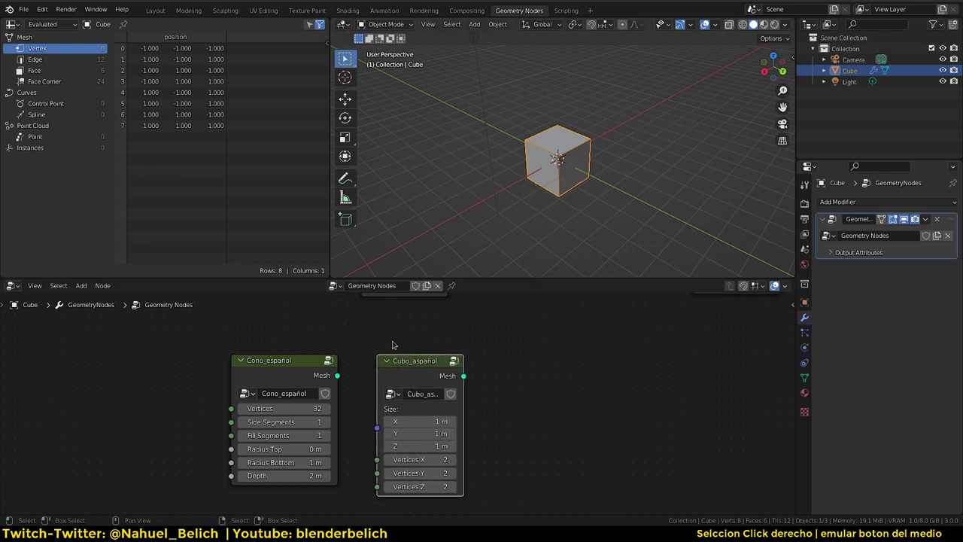
click(326, 395)
click(451, 393)
- Re-toggle fake users on Cono_español and Cubo_español and add one to the Geometry Nodes tree
middle_drag(423, 264, 343, 394)
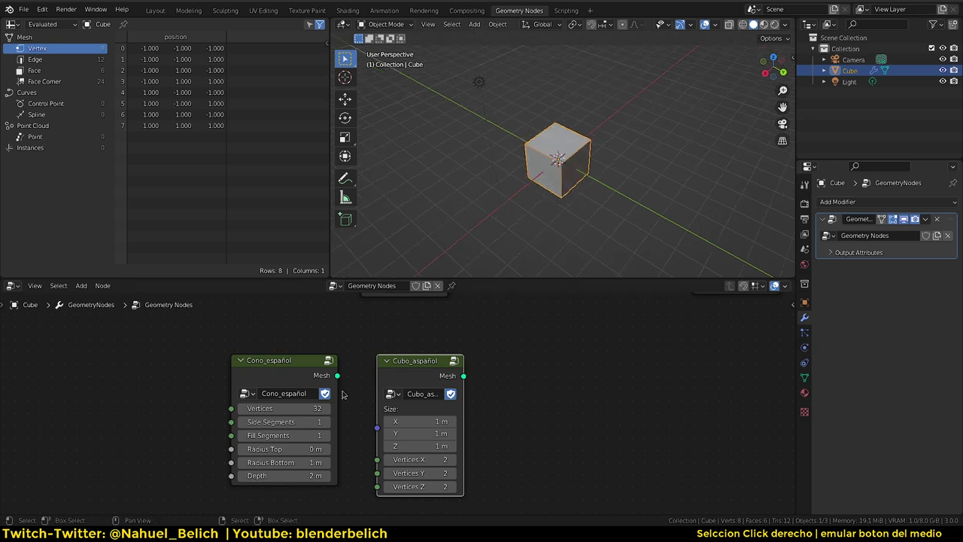
drag(422, 365, 425, 363)
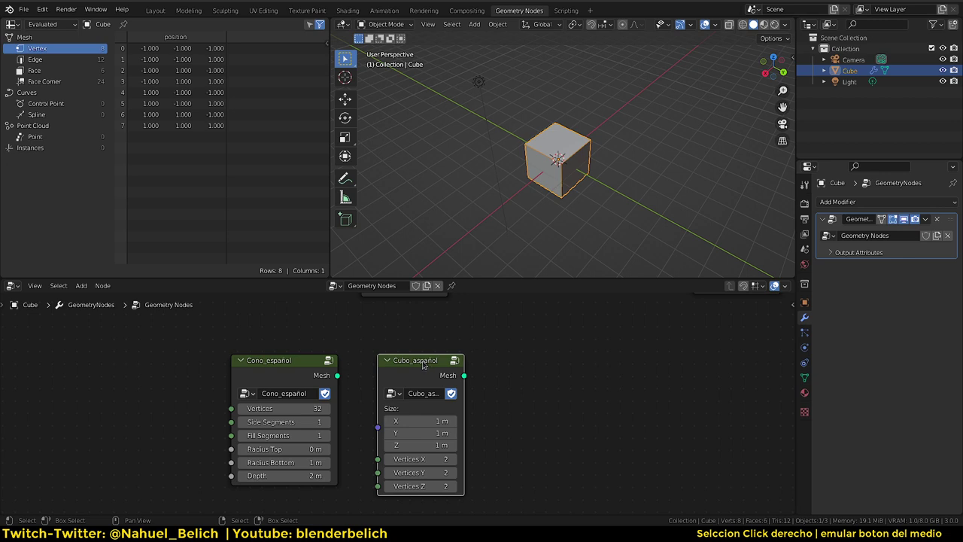
middle_drag(587, 191, 558, 157)
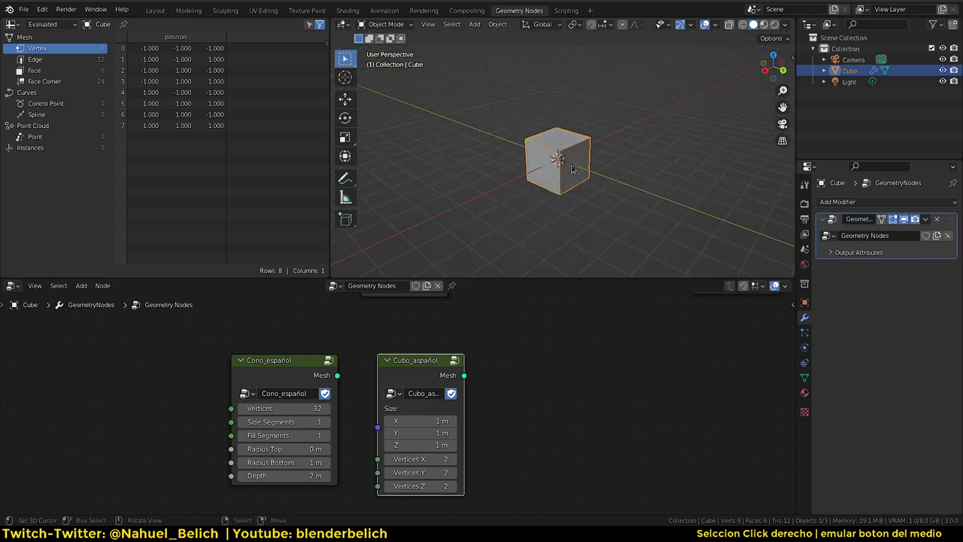
click(450, 392)
click(324, 393)
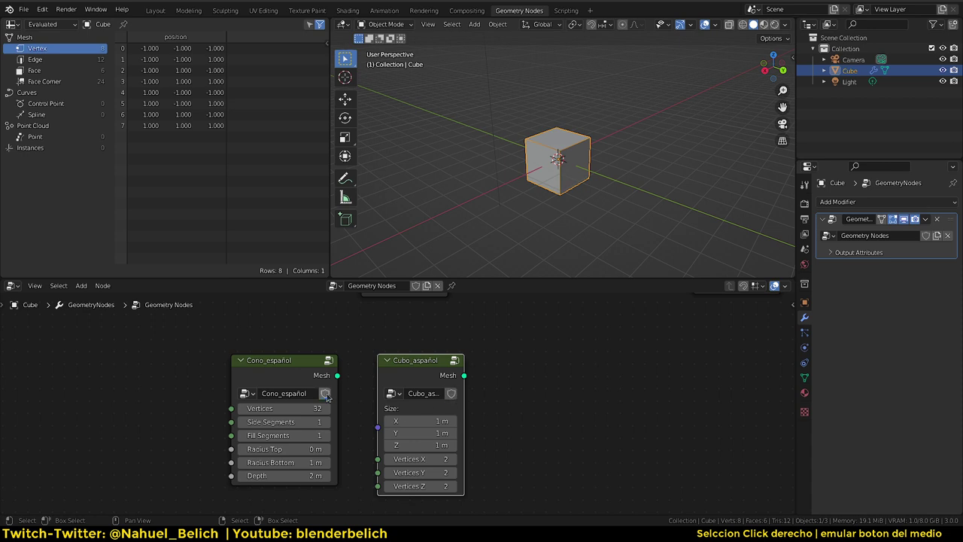
click(451, 393)
click(324, 393)
click(415, 286)
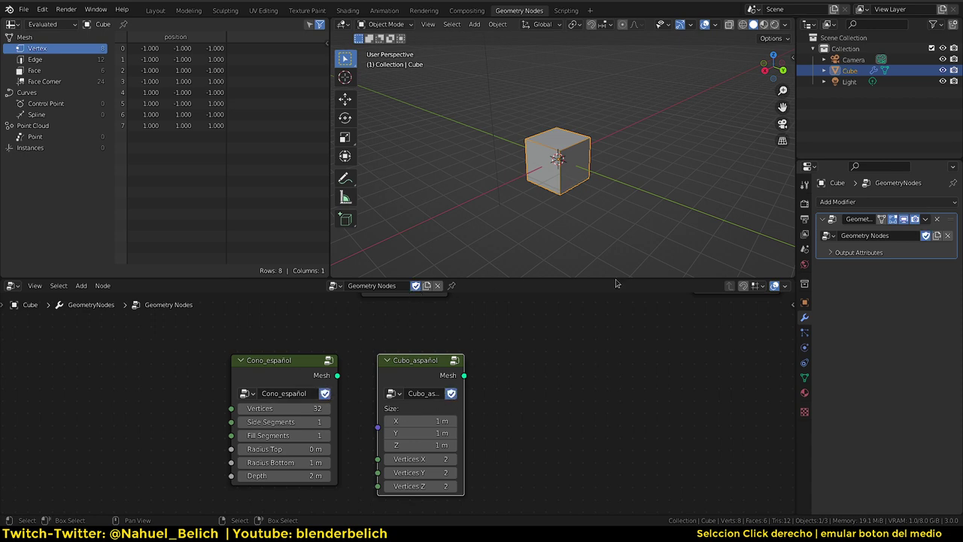
click(804, 392)
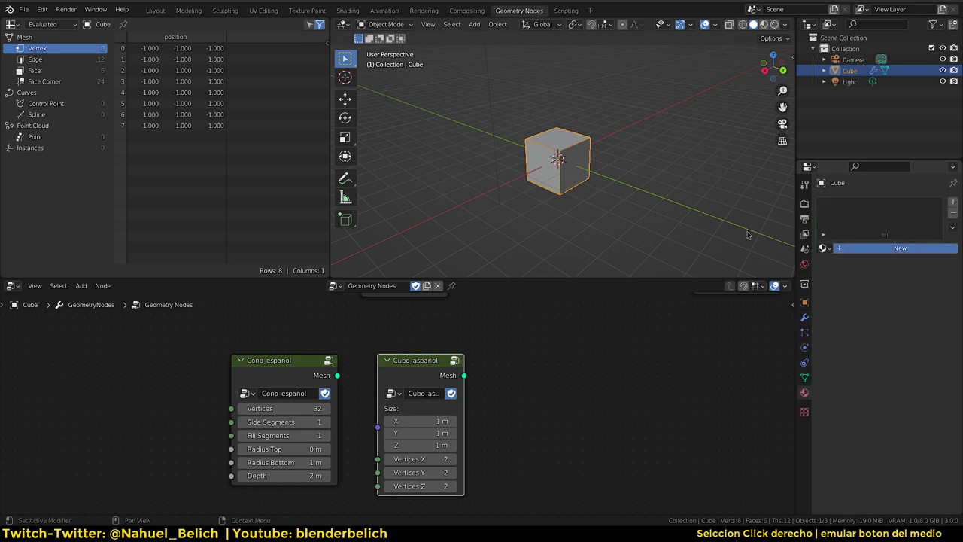
- Create Material.001, give it a fake user, and leave the Cube's material slot empty
click(900, 248)
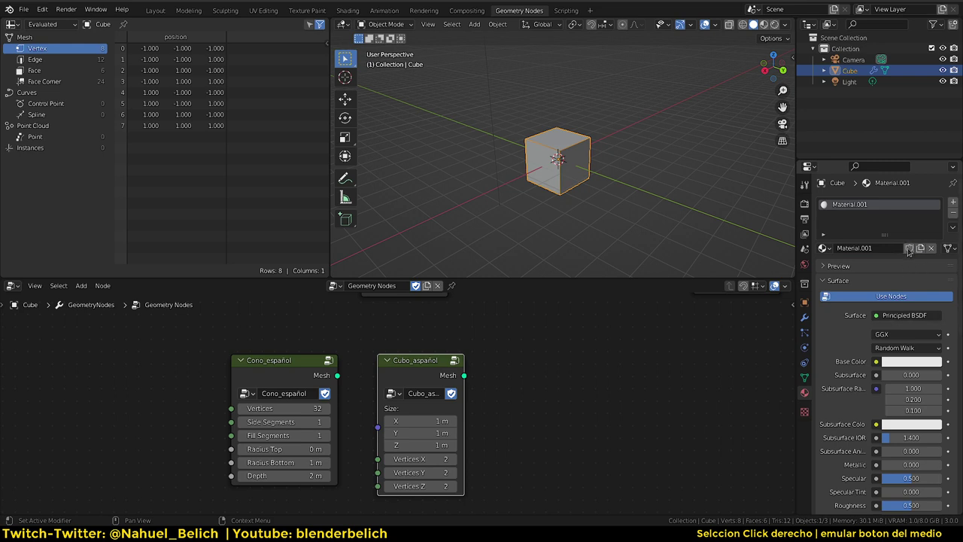
click(932, 248)
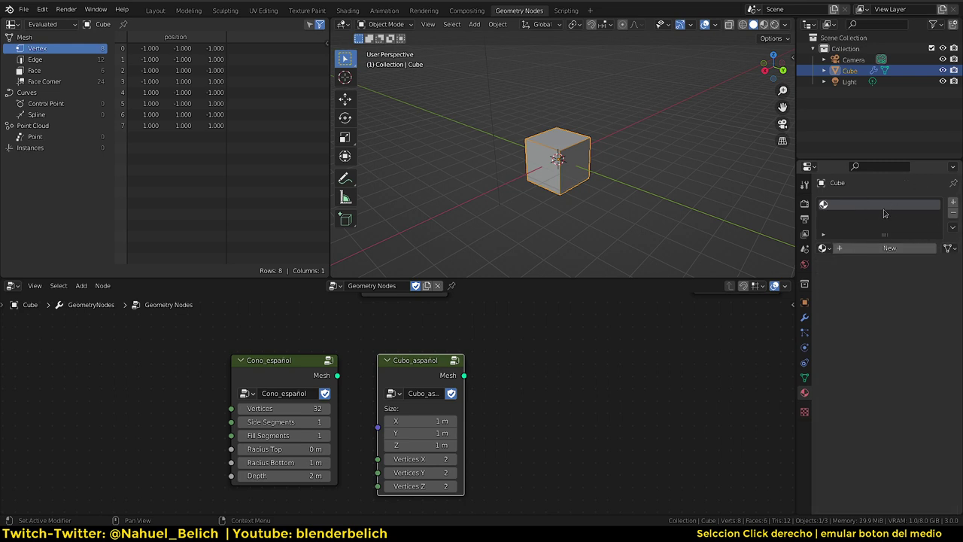
click(824, 248)
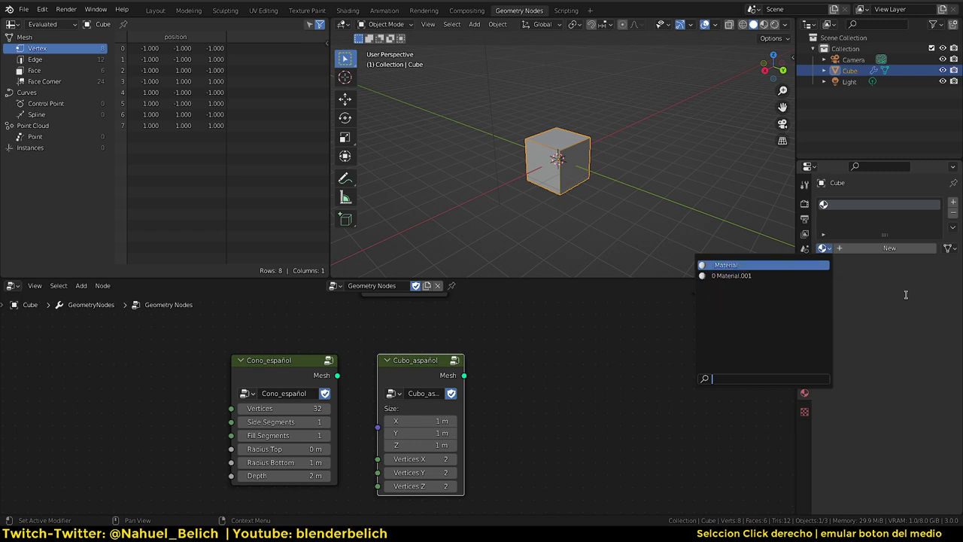
click(824, 248)
click(798, 276)
click(822, 248)
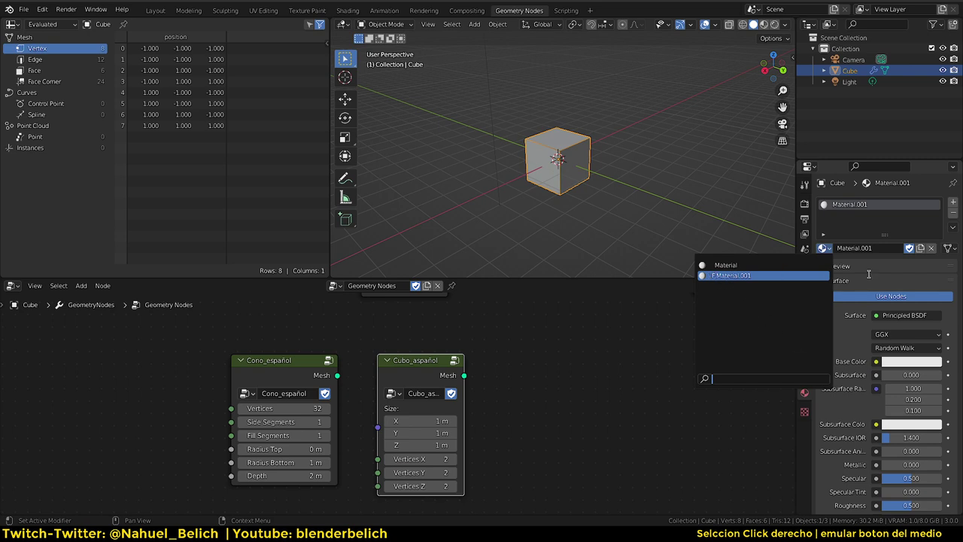
click(932, 247)
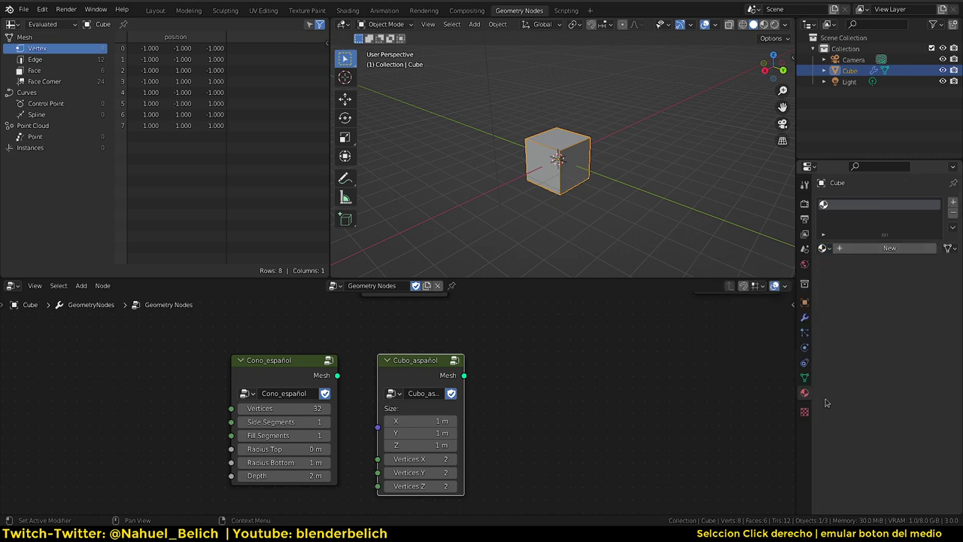
middle_drag(366, 333, 328, 321)
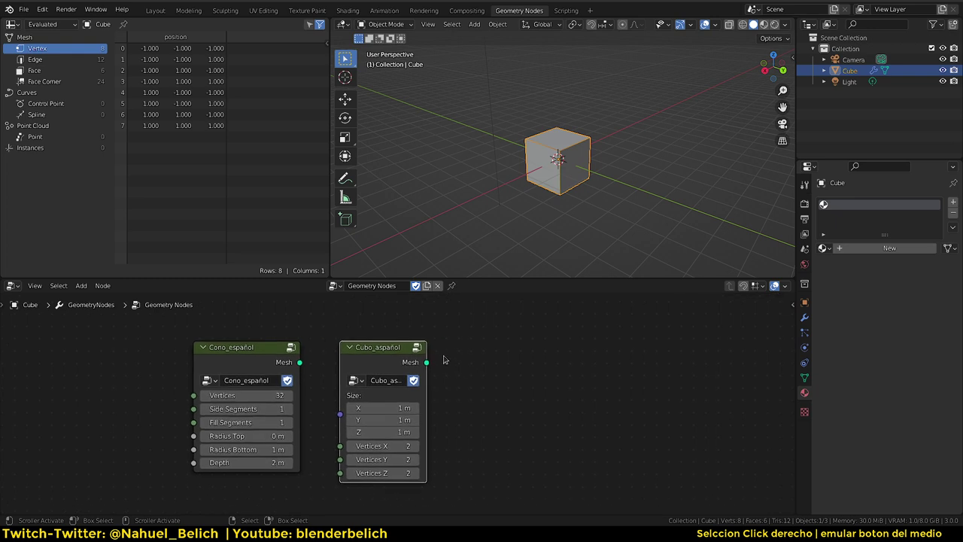
- Unlink the node tree from the Cube's Geometry Nodes modifier, then return to the Layout workspace
middle_drag(386, 355, 361, 350)
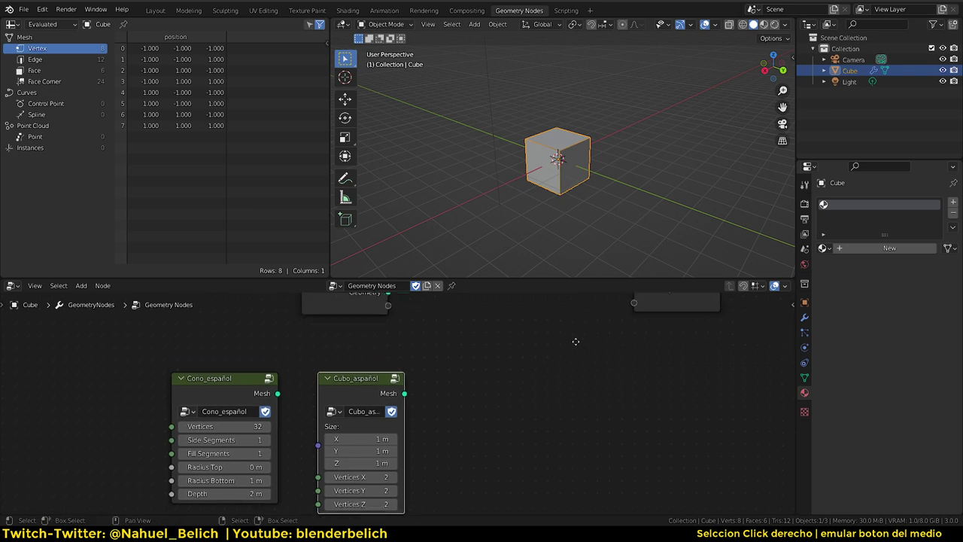
click(437, 285)
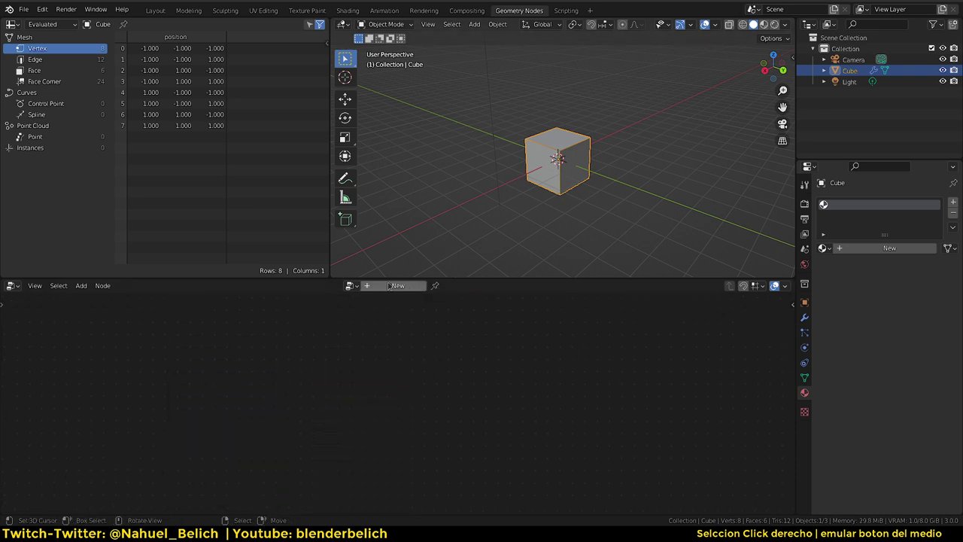
click(351, 285)
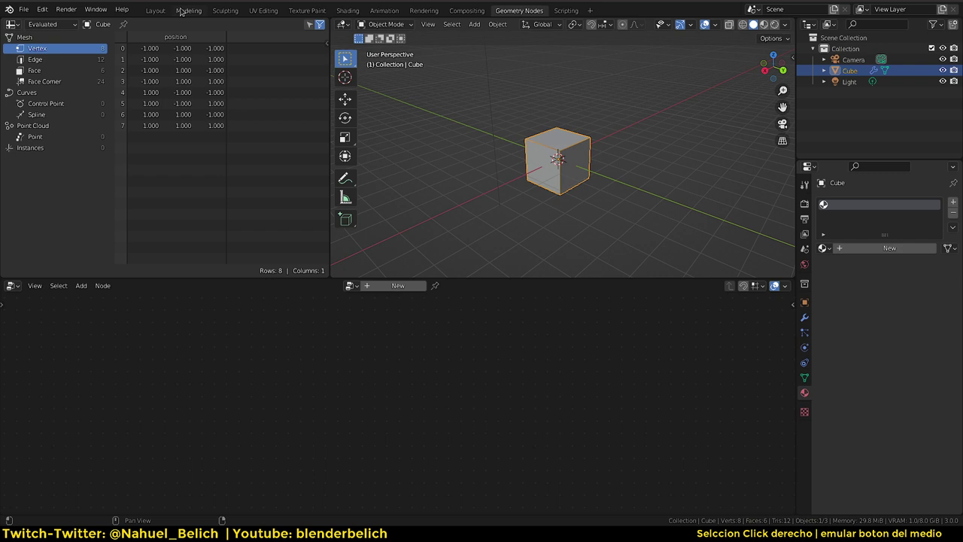
click(155, 11)
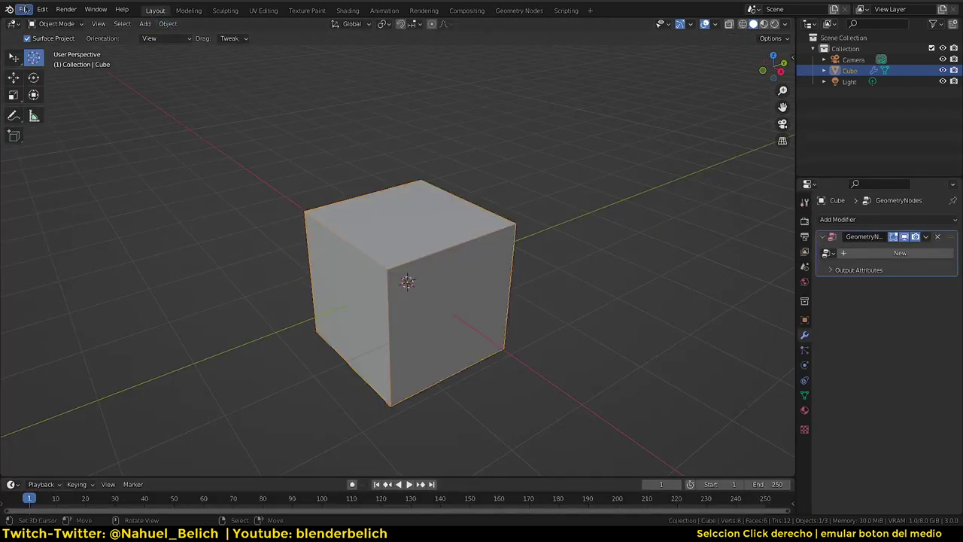
- Replace the Cube's old modifier with a new Geometry Nodes modifier assigned the Cylinder group
click(24, 9)
mouse_move(504, 162)
middle_down()
mouse_move(448, 230)
mouse_move(496, 225)
middle_up()
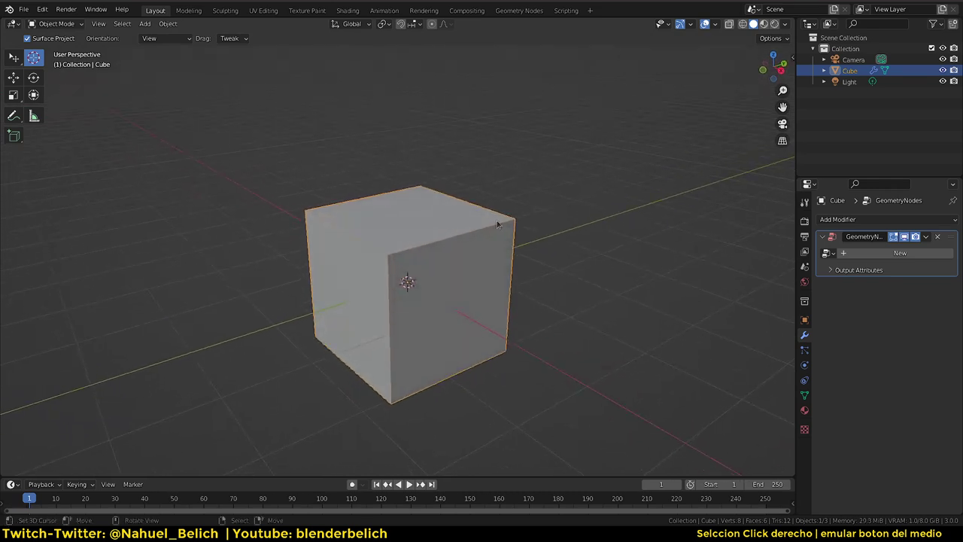
click(938, 237)
click(879, 219)
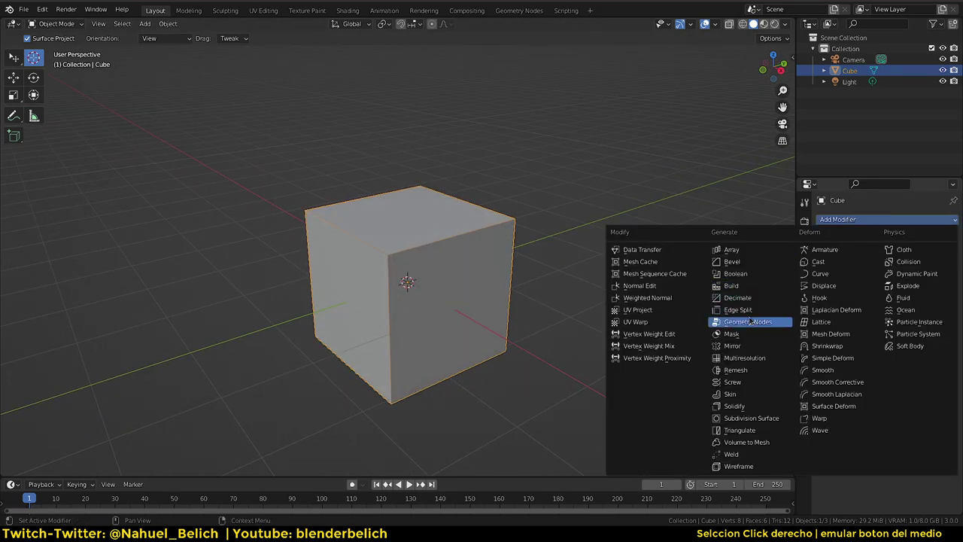
click(752, 322)
click(829, 254)
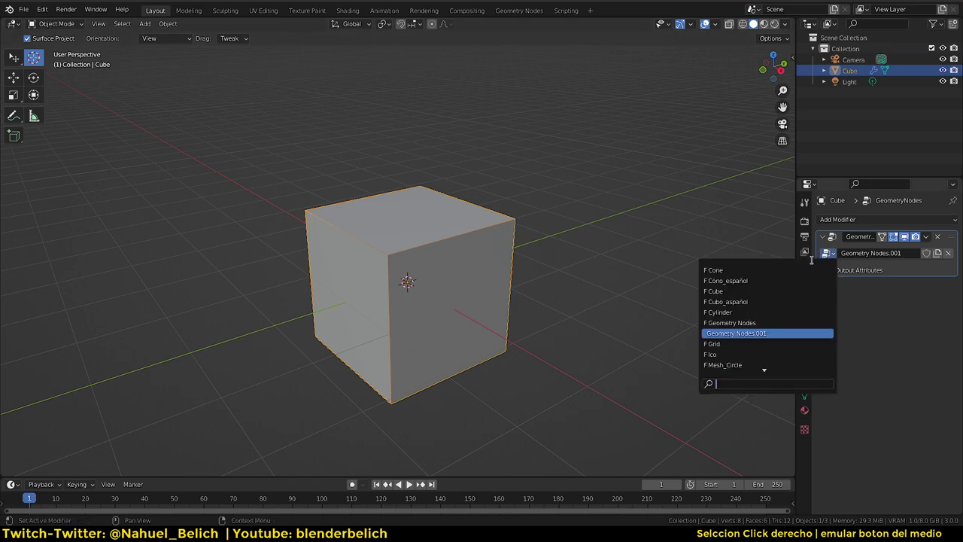
click(784, 312)
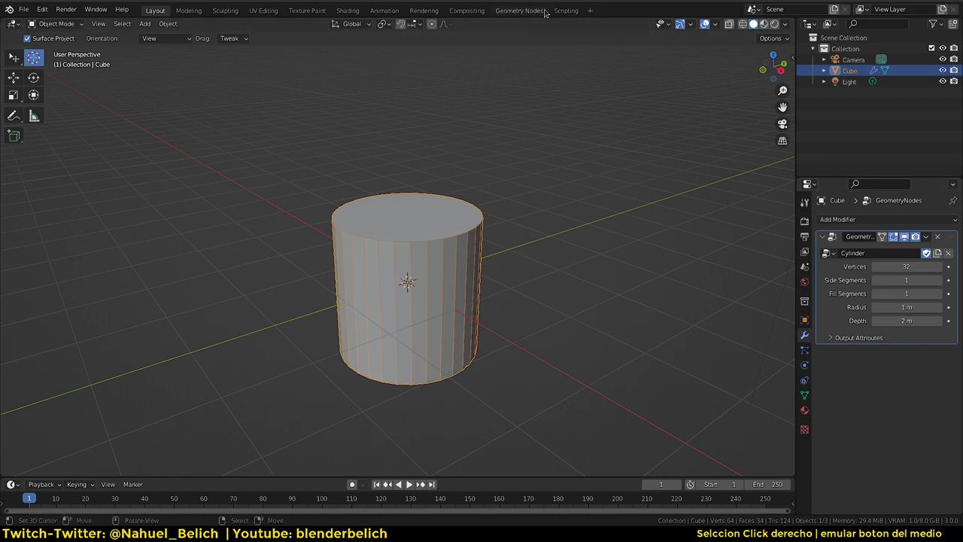
- Drop the cylinder's Vertices to 12 and inspect its node tree before returning to Layout
drag(905, 268, 843, 269)
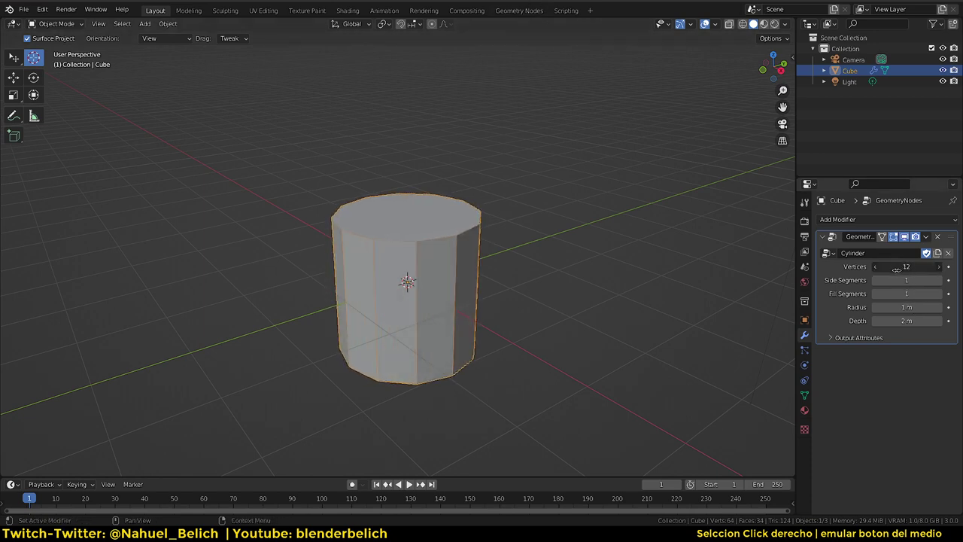
click(517, 11)
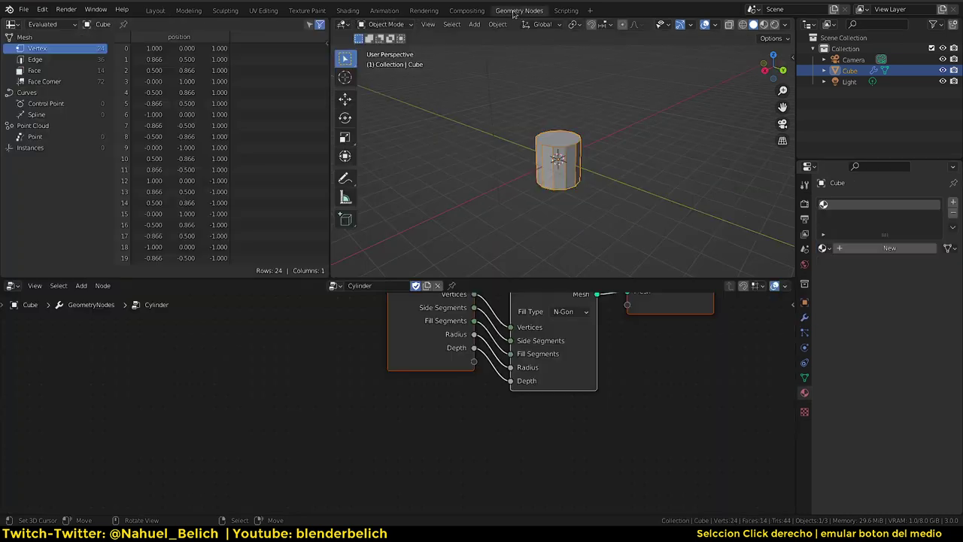
scroll(416, 357, down, 2)
scroll(416, 357, up, 1)
scroll(416, 357, down, 1)
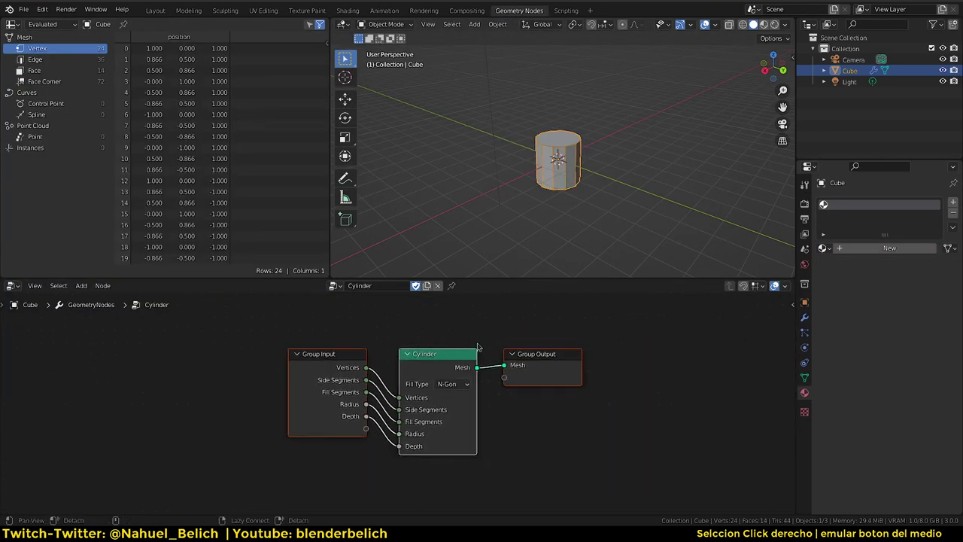
click(805, 318)
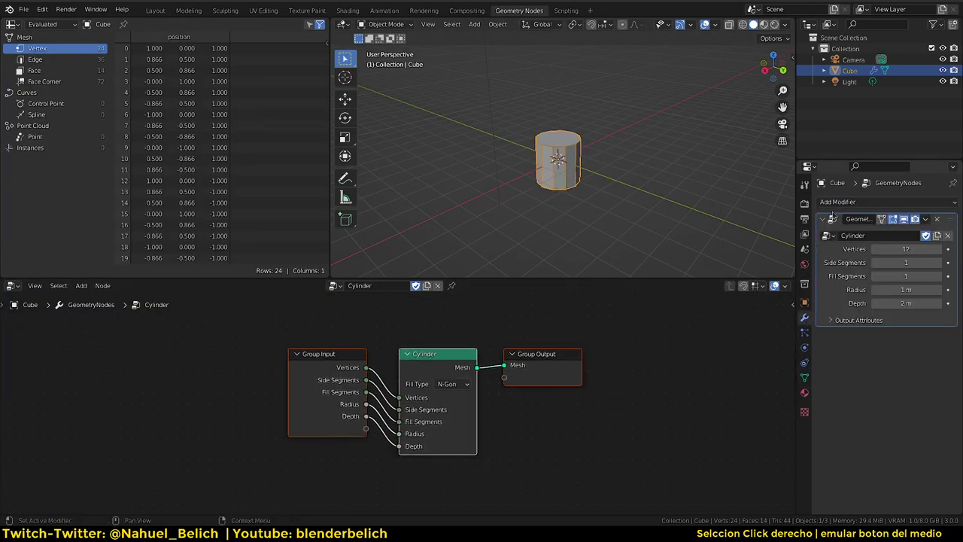
drag(445, 354, 443, 355)
middle_drag(444, 354, 446, 356)
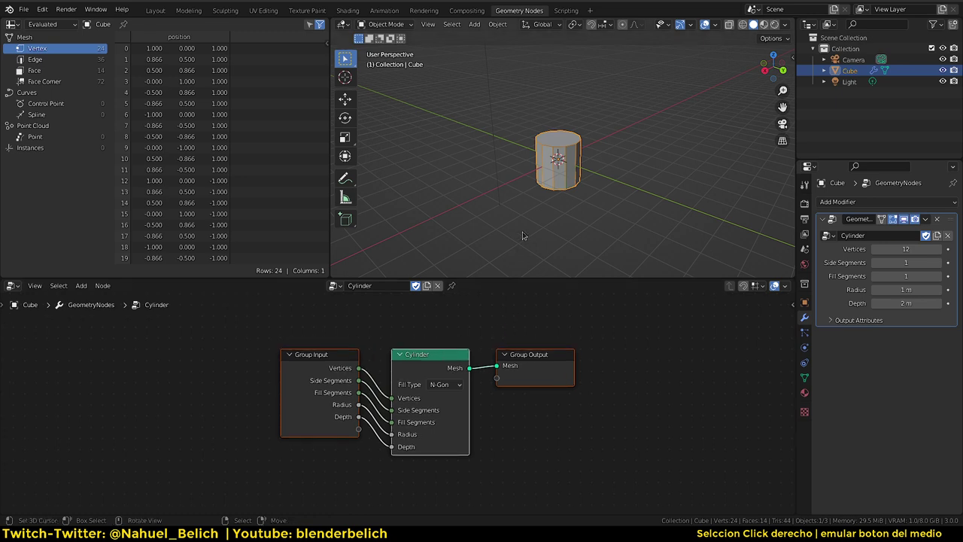
click(153, 10)
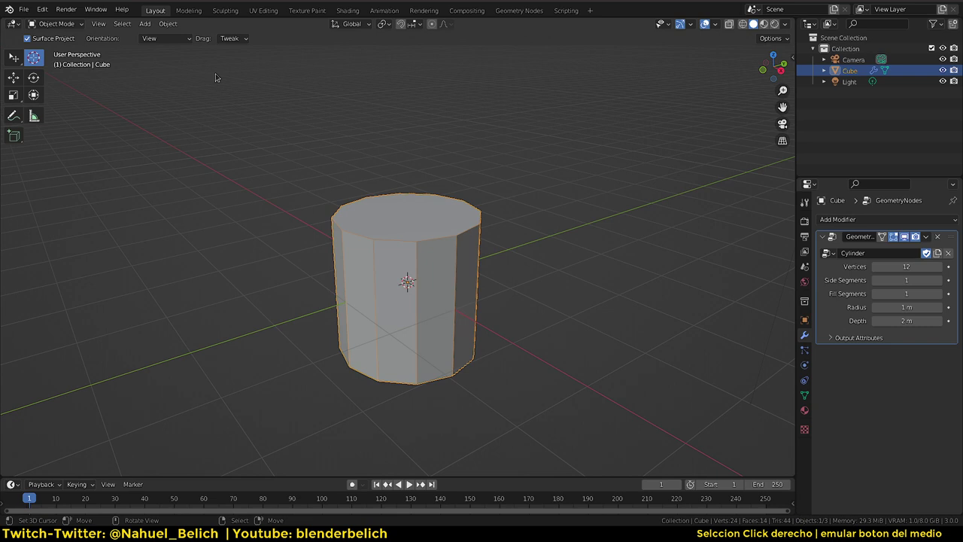
- Raise the cylinder to 28 vertices and apply the Geometry Nodes modifier to make it real mesh
mouse_move(911, 266)
mouse_down()
mouse_move(941, 266)
mouse_move(933, 293)
mouse_up()
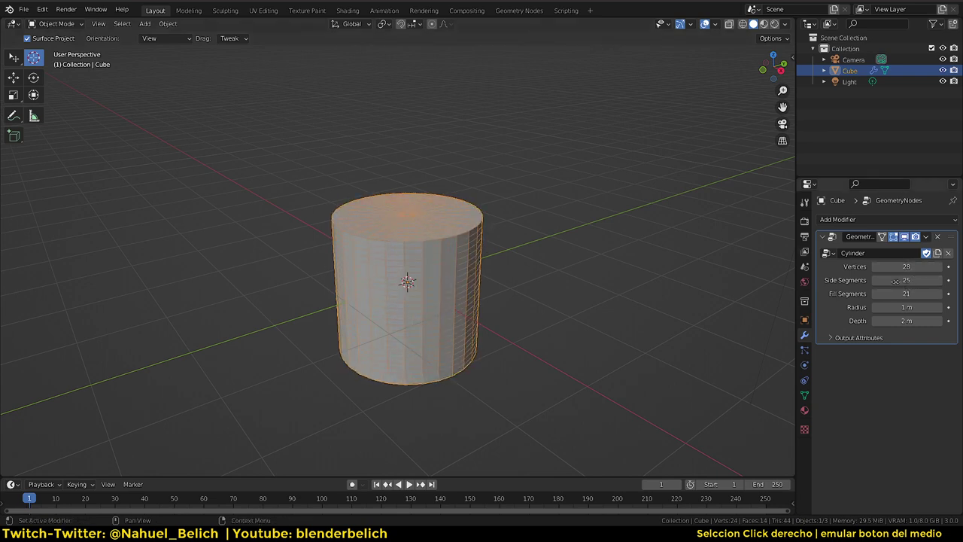
click(43, 25)
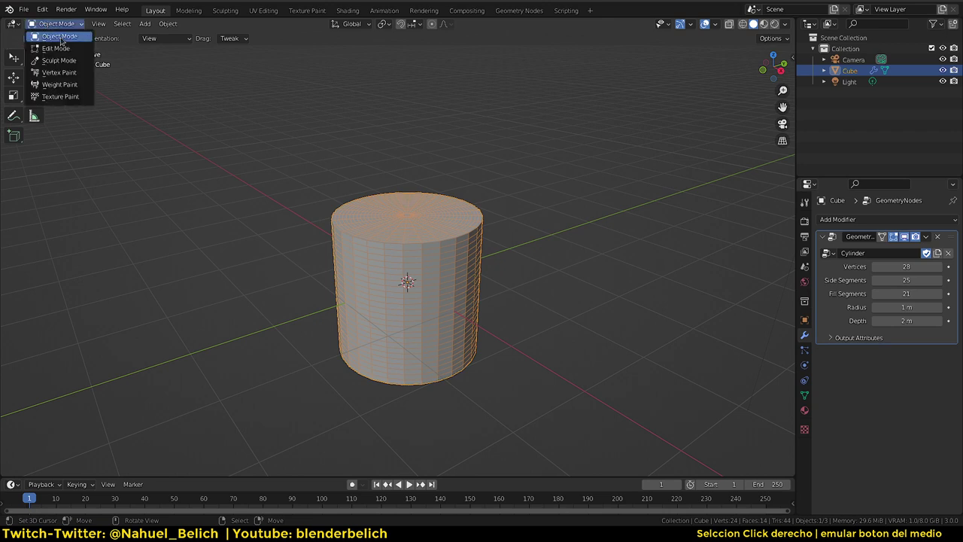
click(56, 49)
drag(515, 220, 623, 168)
right_drag(447, 277, 552, 259)
key(Escape)
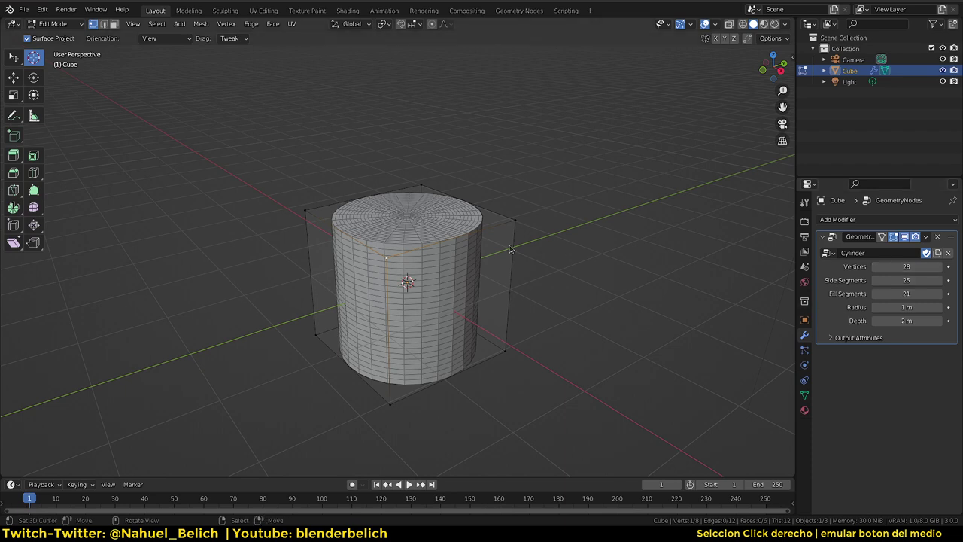
key(Tab)
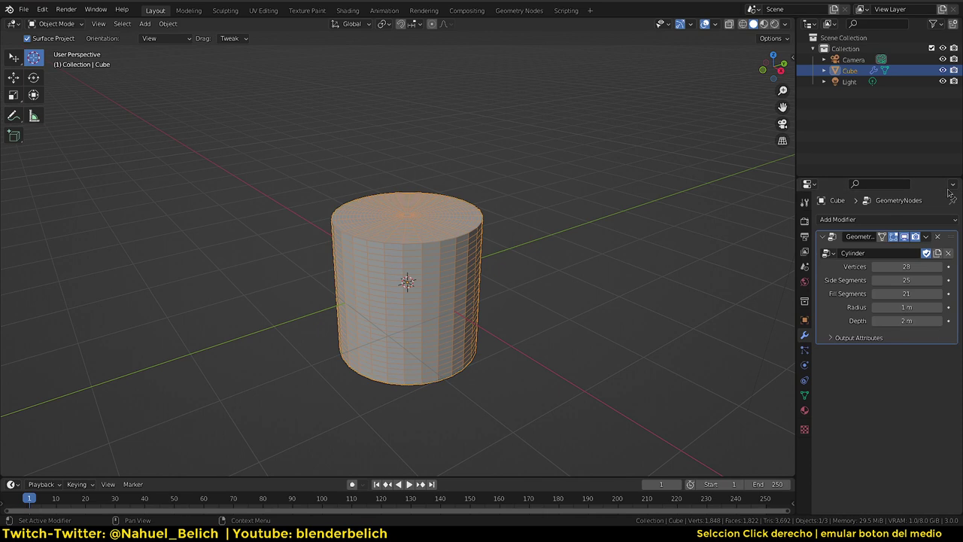
click(929, 240)
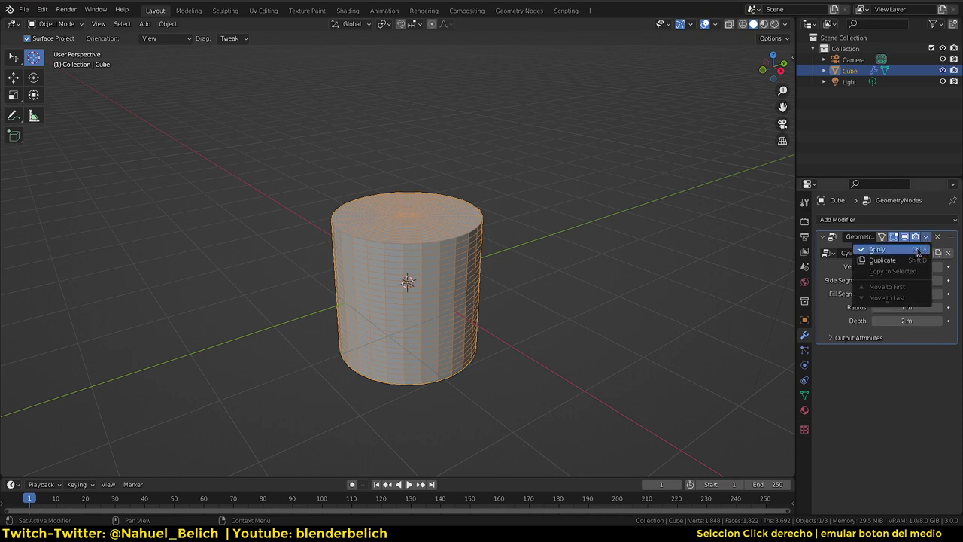
click(920, 254)
- In Edit Mode, select two face loops around the middle and fatten them outward with Alt+S
key(ctrl+Tab)
click(438, 293)
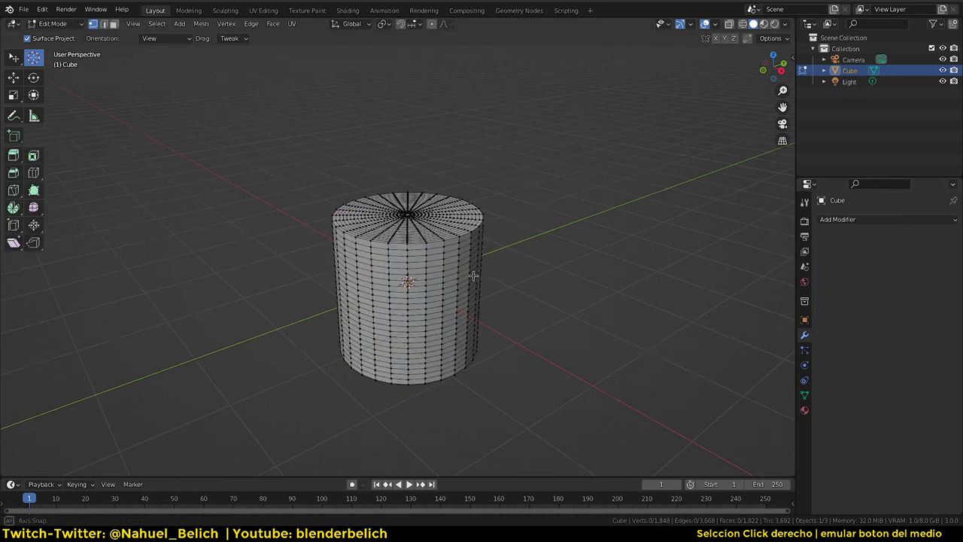
alt+click(438, 292)
key(alt+s)
click(448, 324)
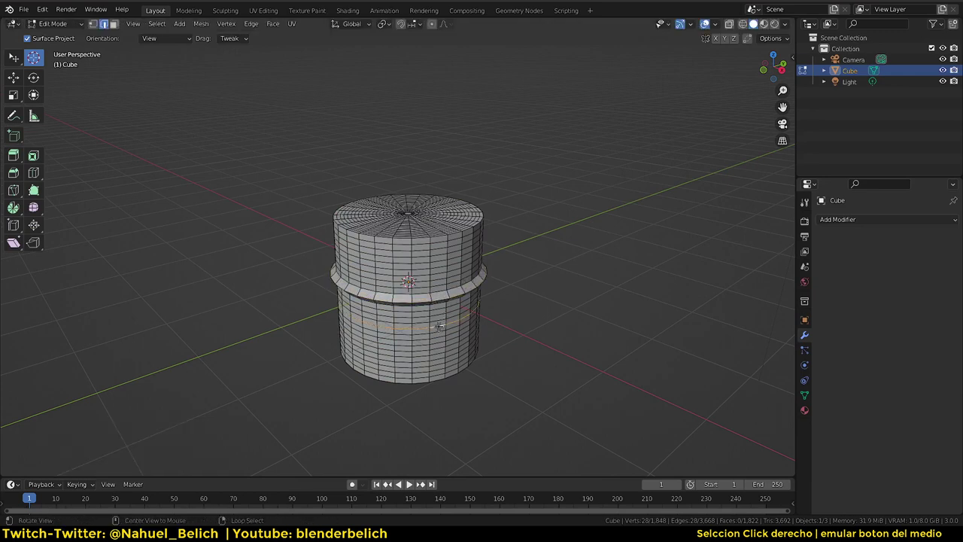
alt+click(472, 352)
key(alt+s)
click(556, 307)
key(Tab)
- Add a UV Sphere, move it aside, and give it a Geometry Nodes modifier using UvSphere
key(shift+a)
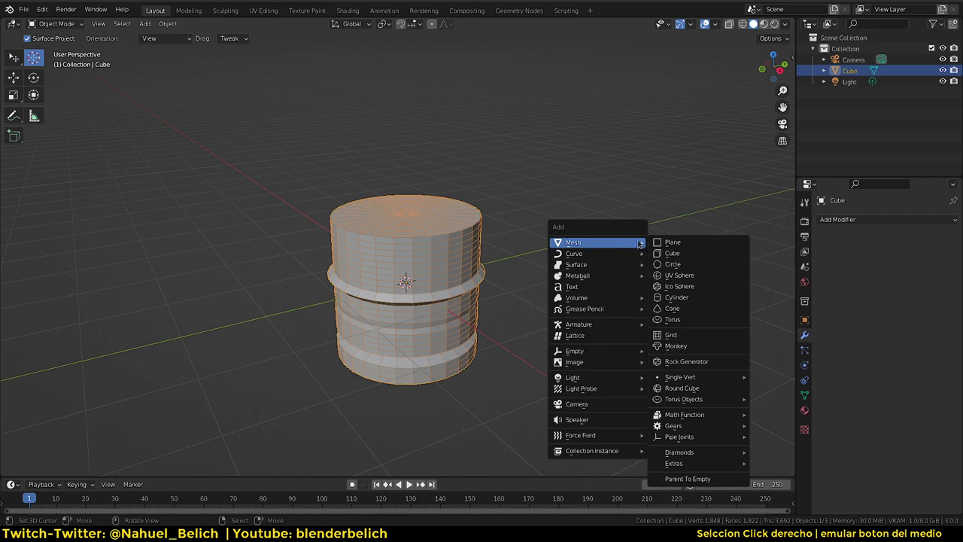
click(678, 275)
shift+middle_drag(642, 272, 546, 286)
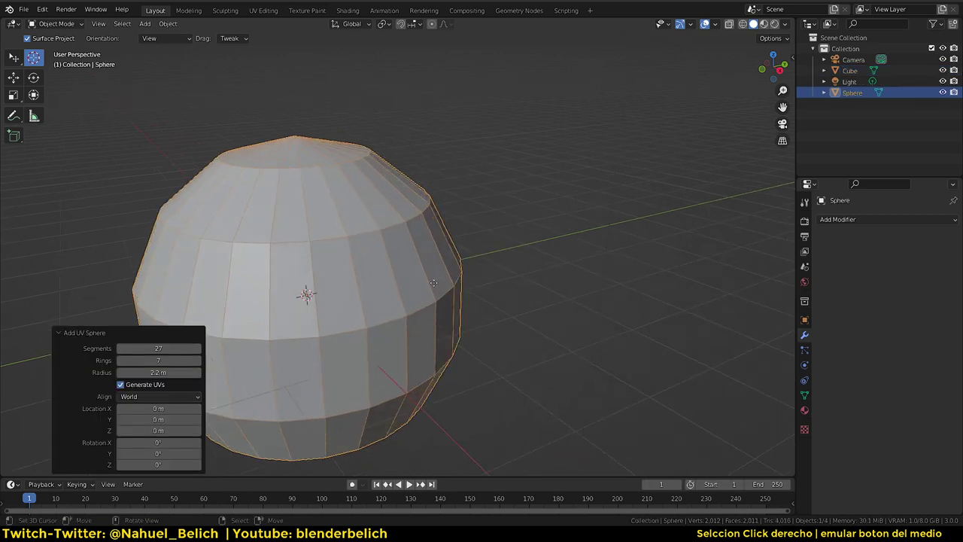
drag(387, 342, 657, 259)
click(837, 219)
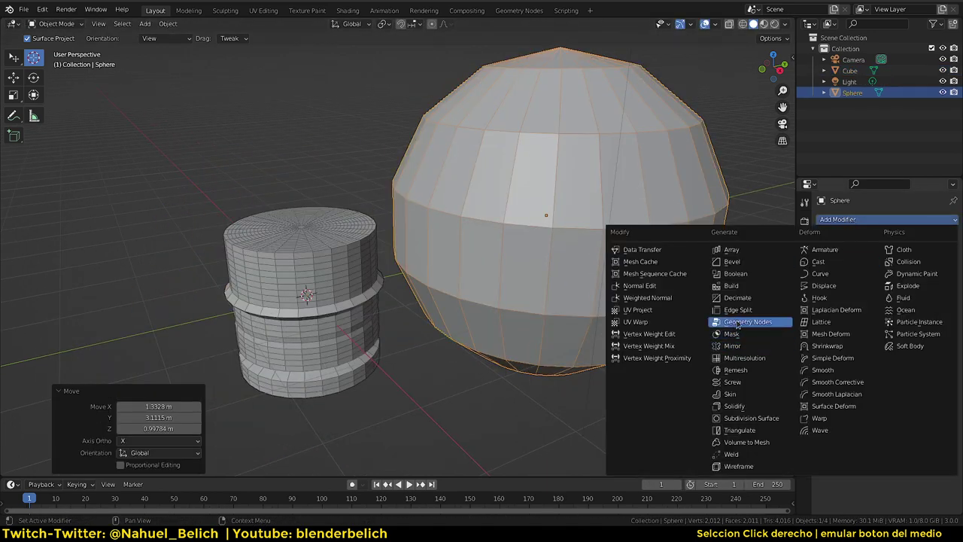
click(715, 329)
click(827, 253)
click(782, 273)
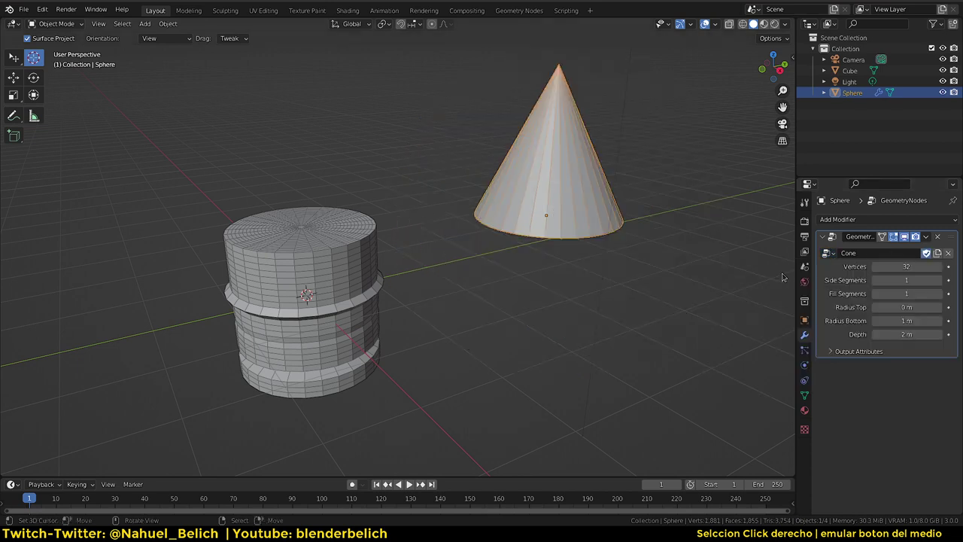
click(827, 256)
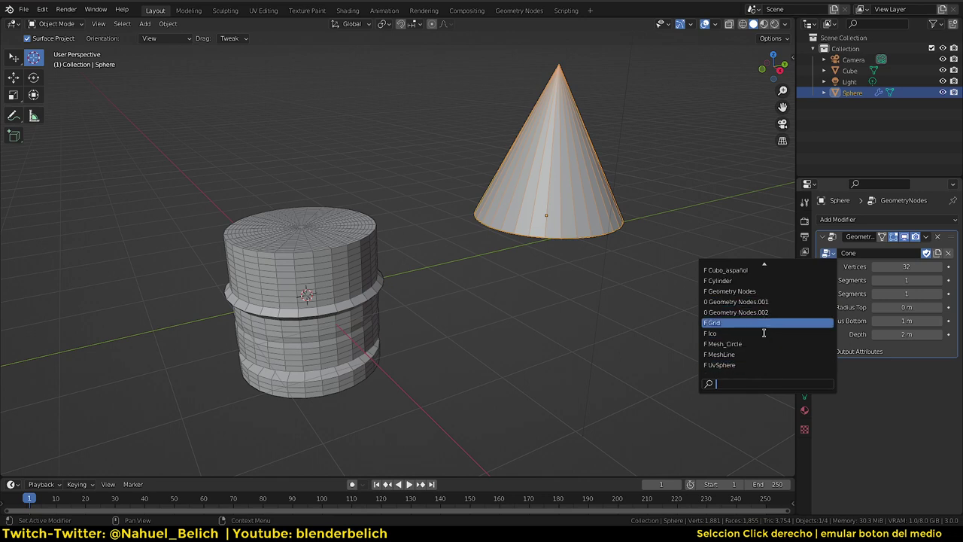
click(751, 365)
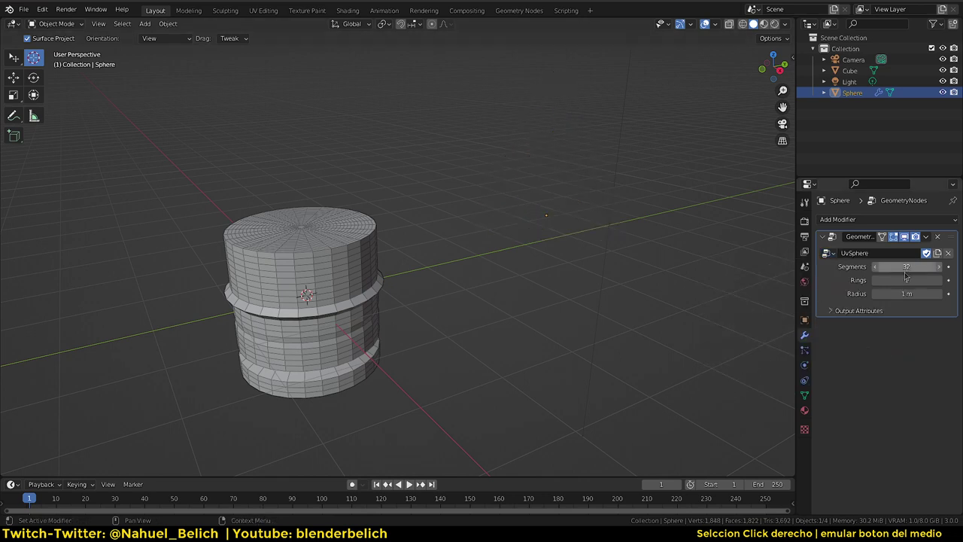
- Set the sphere's radius to 3.2 m with 12 segments and 12 rings
drag(896, 291, 930, 291)
drag(757, 301, 740, 301)
mouse_move(896, 280)
mouse_down()
mouse_move(916, 280)
mouse_move(690, 280)
mouse_up()
mouse_move(924, 293)
mouse_down()
mouse_move(896, 294)
mouse_move(906, 279)
mouse_up()
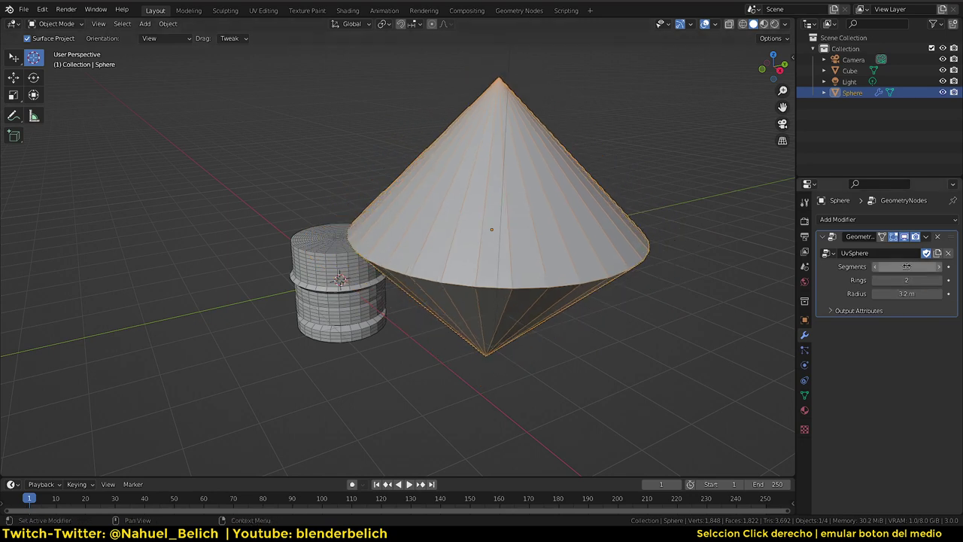
text(12)
key(Return)
mouse_move(512, 256)
middle_down()
mouse_move(604, 225)
mouse_move(563, 253)
middle_up()
scroll(554, 225, down, 2)
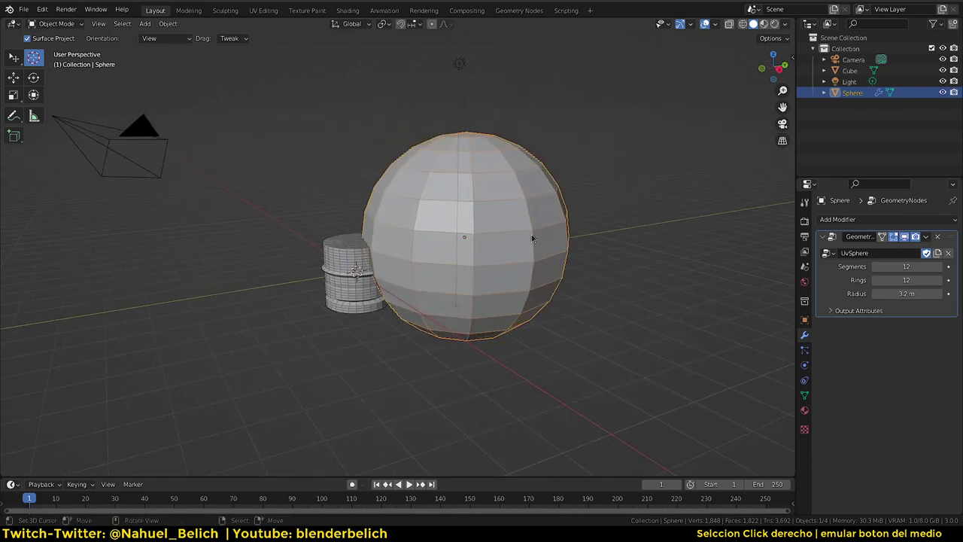